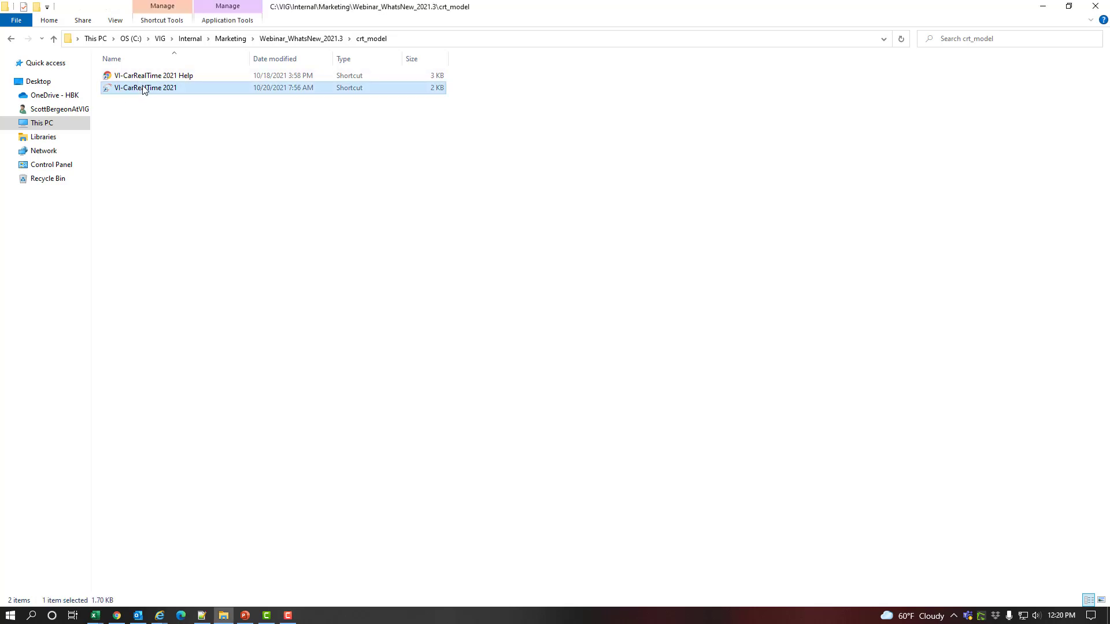
Launch VI-CarRealTime 2021 from the crt_model folder and open the Build menu.
double_click(143, 88)
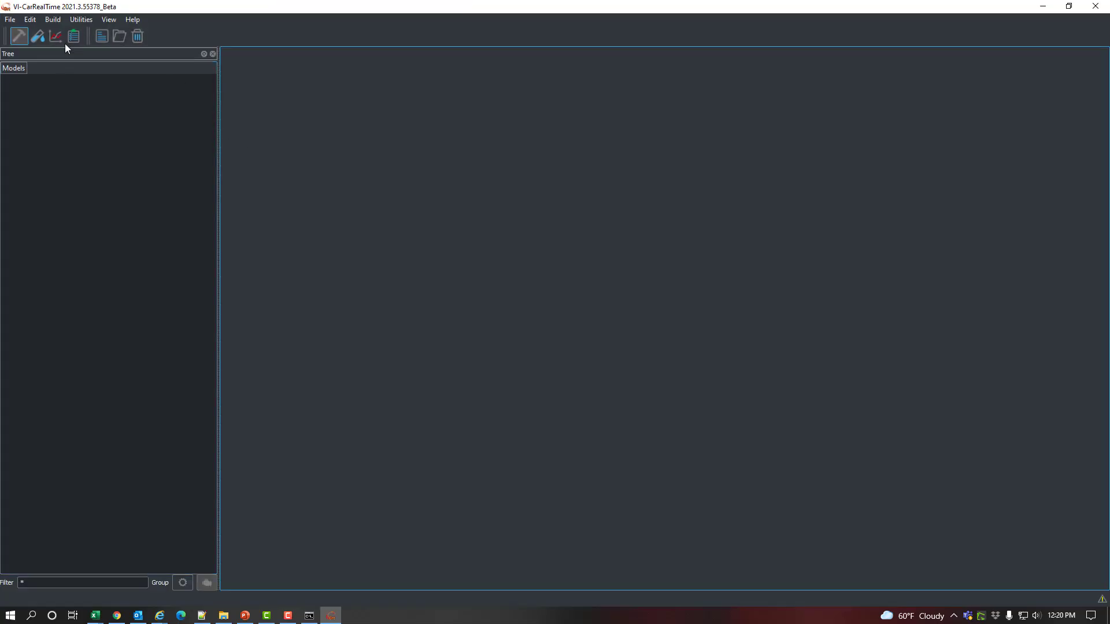
click(53, 21)
Load the VI_CRT_Demo vehicle model from the carrealtime_shared database.
click(60, 36)
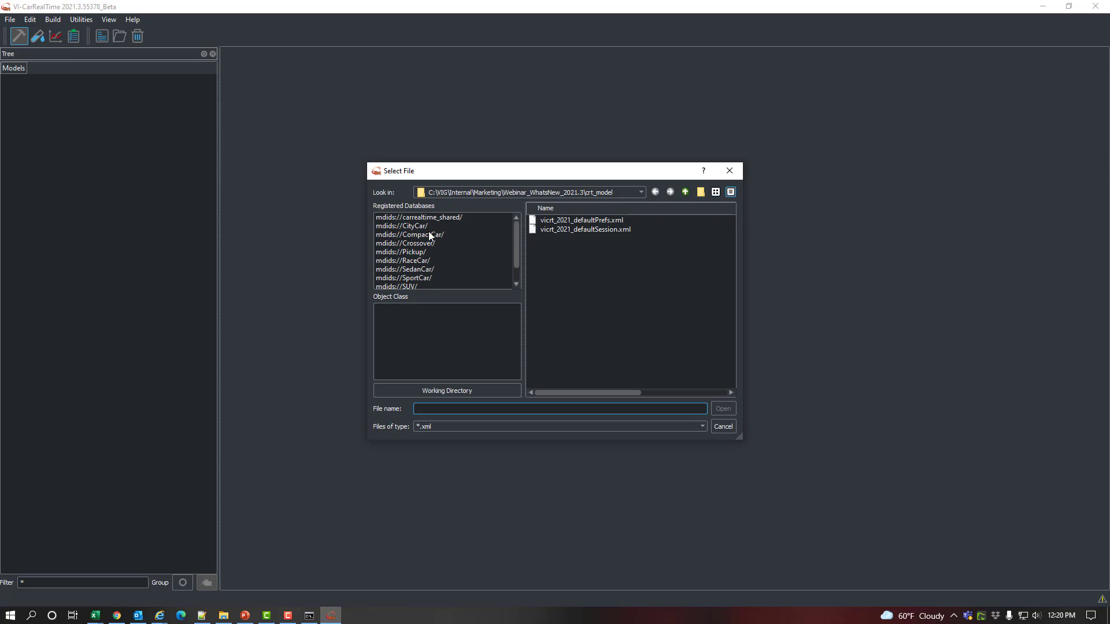
click(445, 220)
double_click(575, 244)
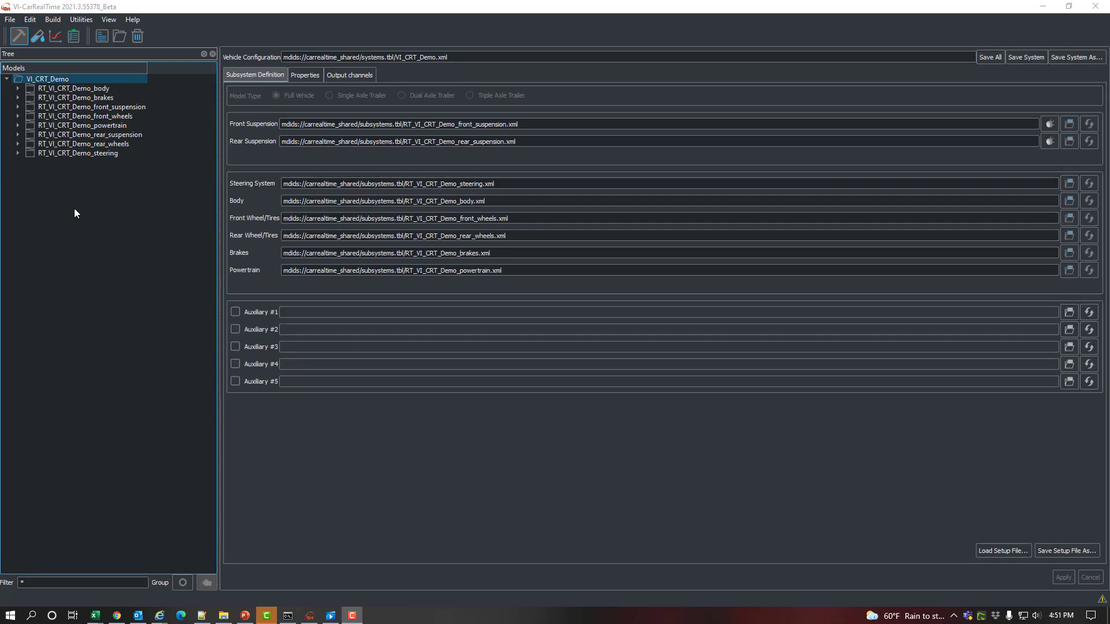
Clone VI_CRT_Demo as vicrt_demo_tb and select the new clone.
right_click(52, 79)
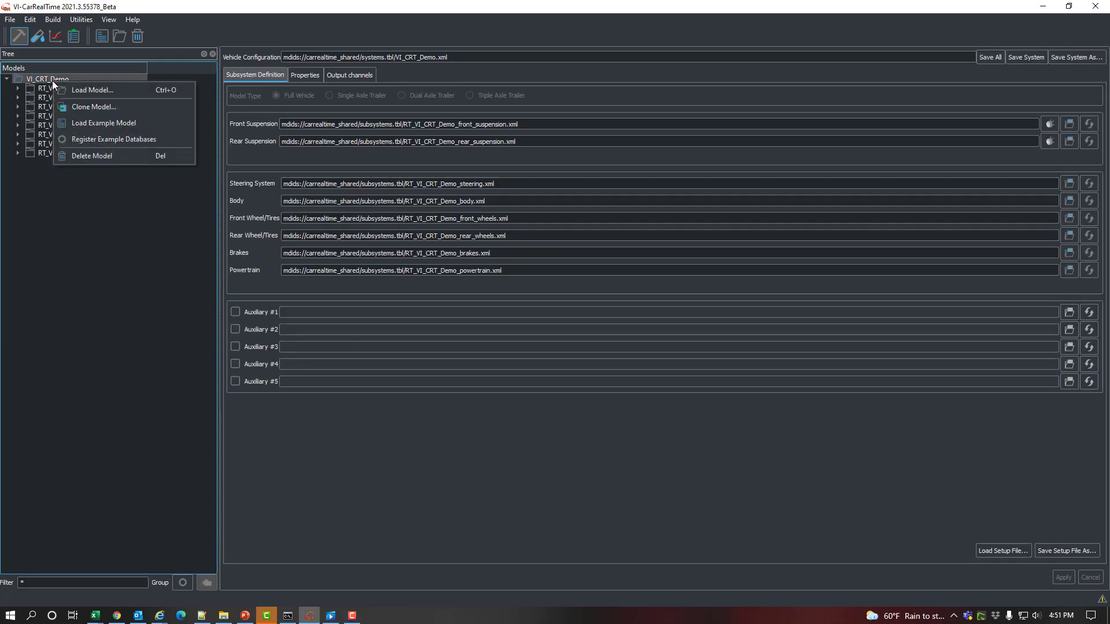
click(75, 107)
text(vicrt_)
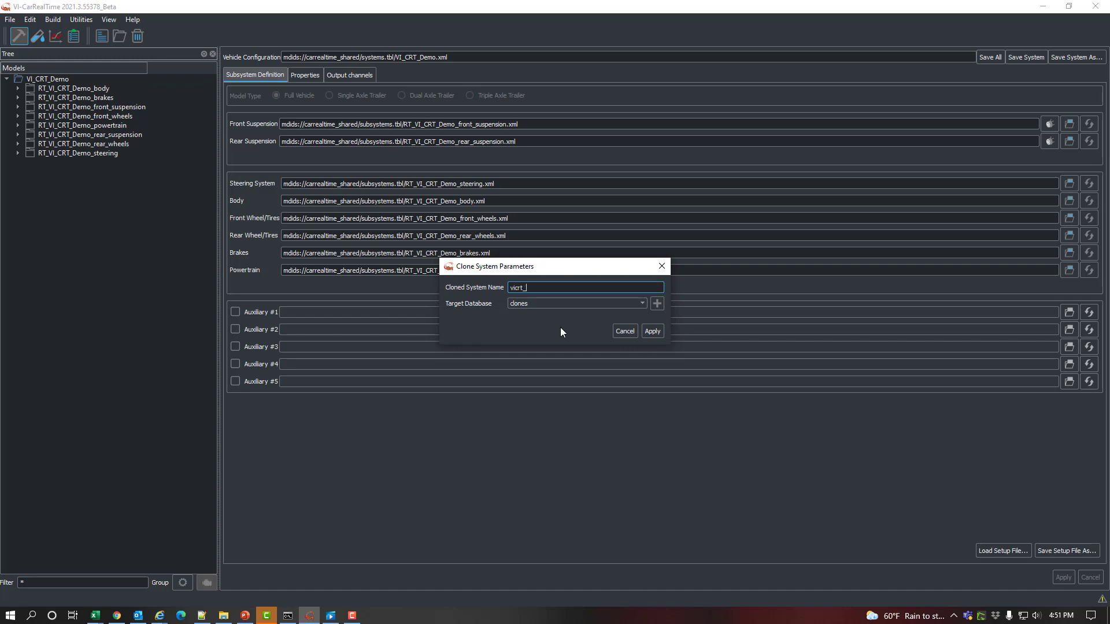
text(demo_tb)
click(652, 331)
click(50, 162)
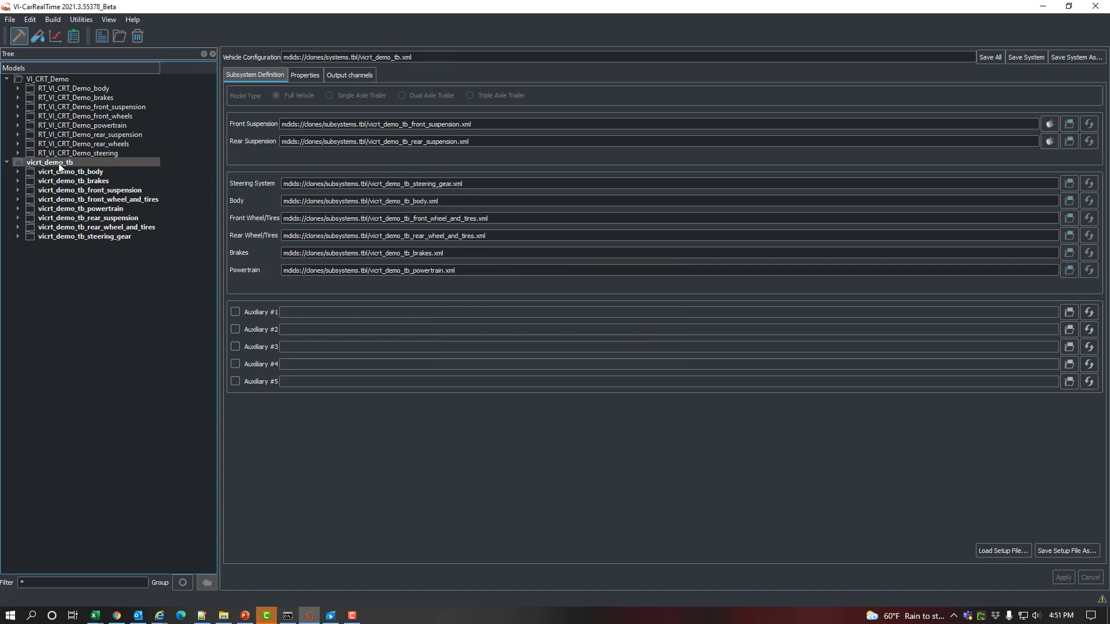
Set the front suspension to front_mcpherson.xml from carrealtime_shared.
click(1070, 125)
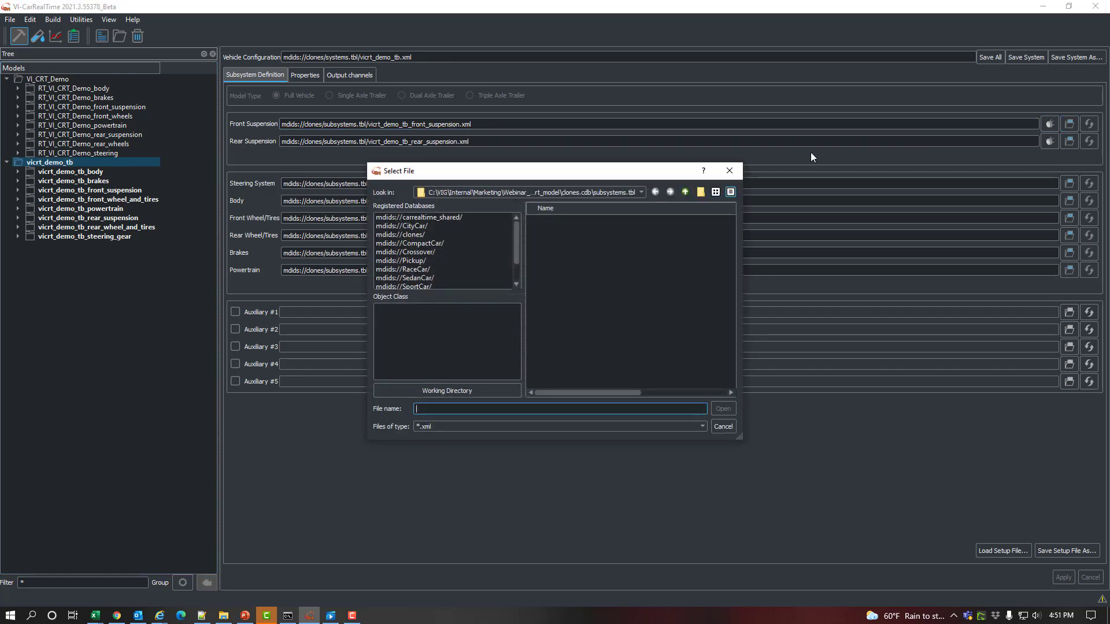
click(431, 218)
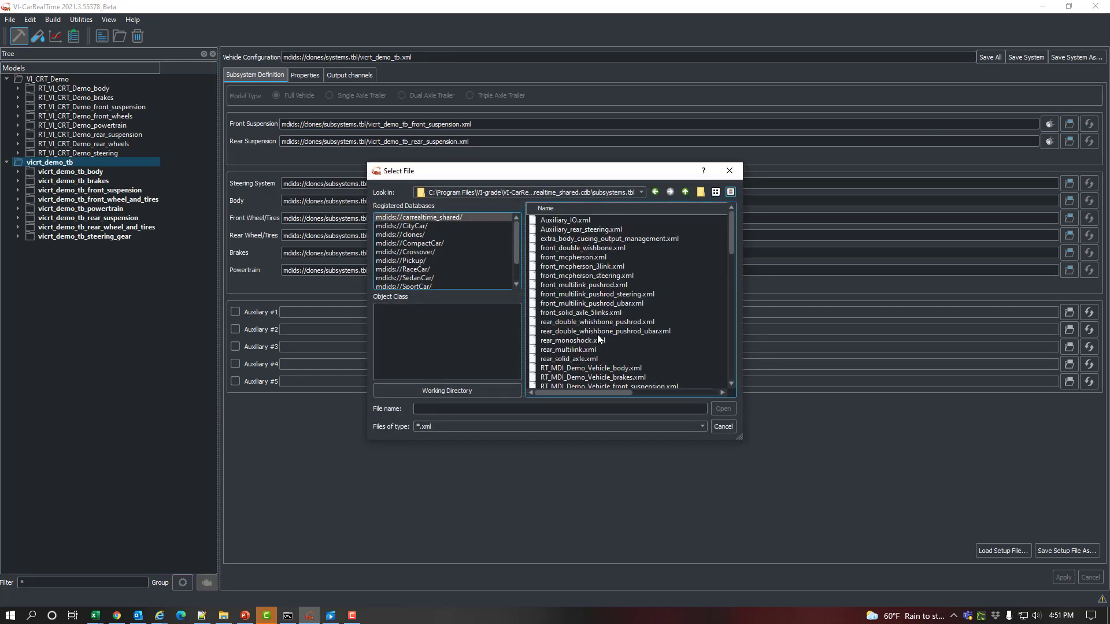
click(594, 257)
click(723, 408)
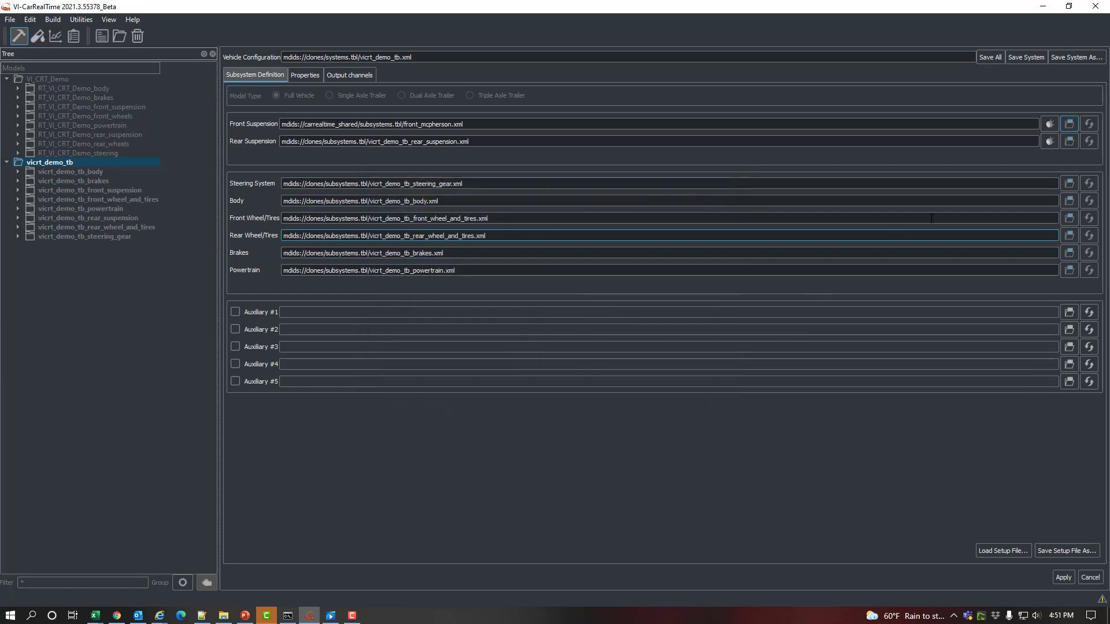
Set the rear suspension to rear_multilink.xml.
click(1070, 142)
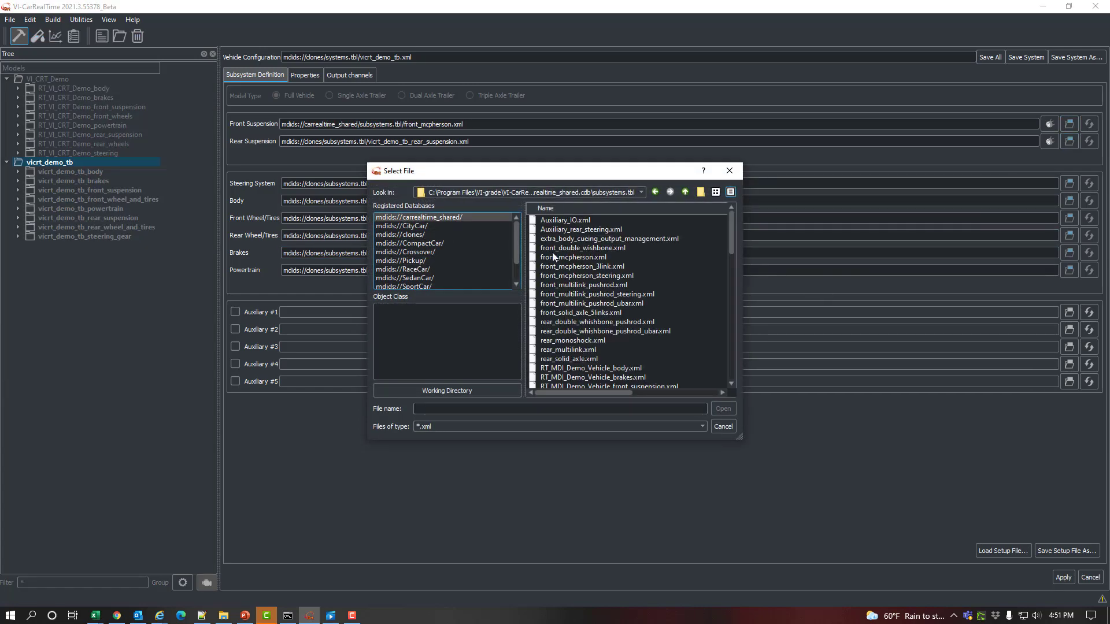
click(567, 350)
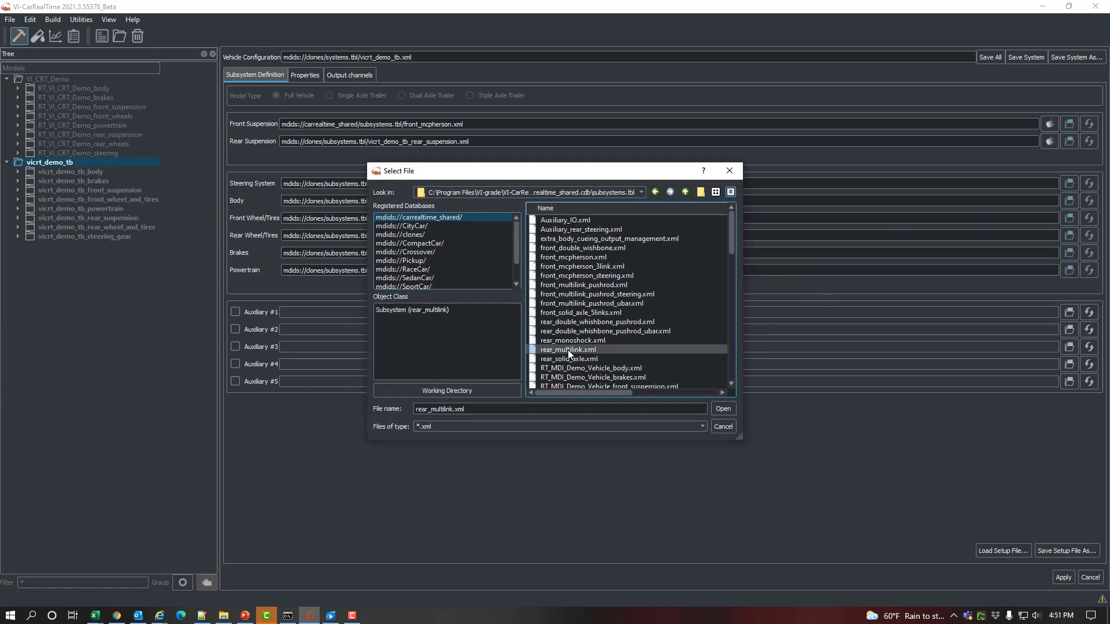
click(723, 408)
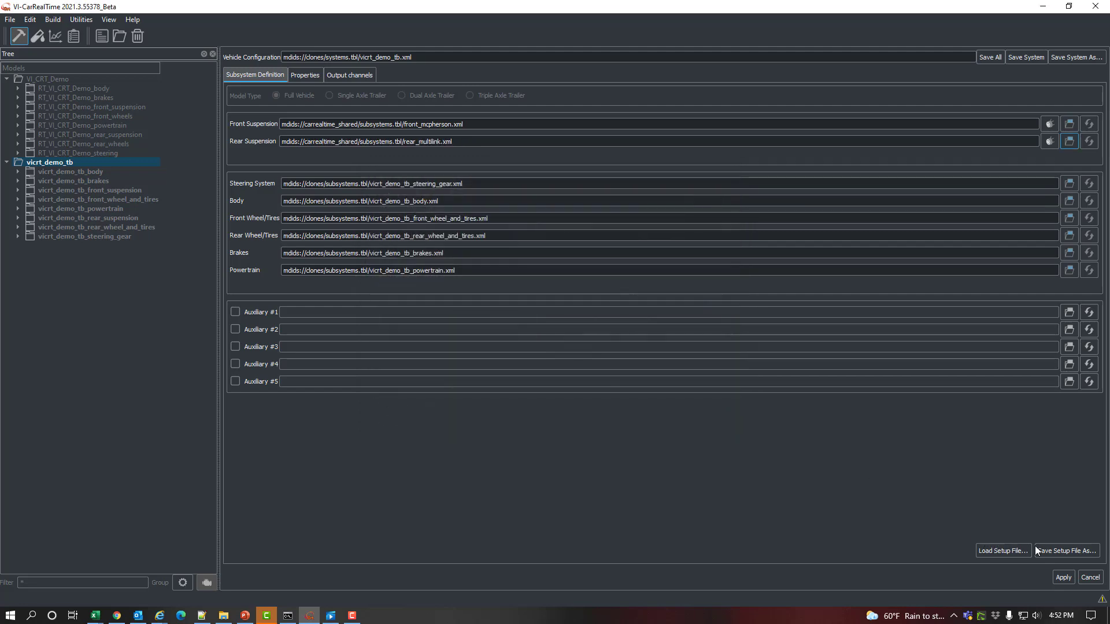
Apply the suspension swap, open front_mcpherson for editing and rotate its 3D view.
click(1064, 577)
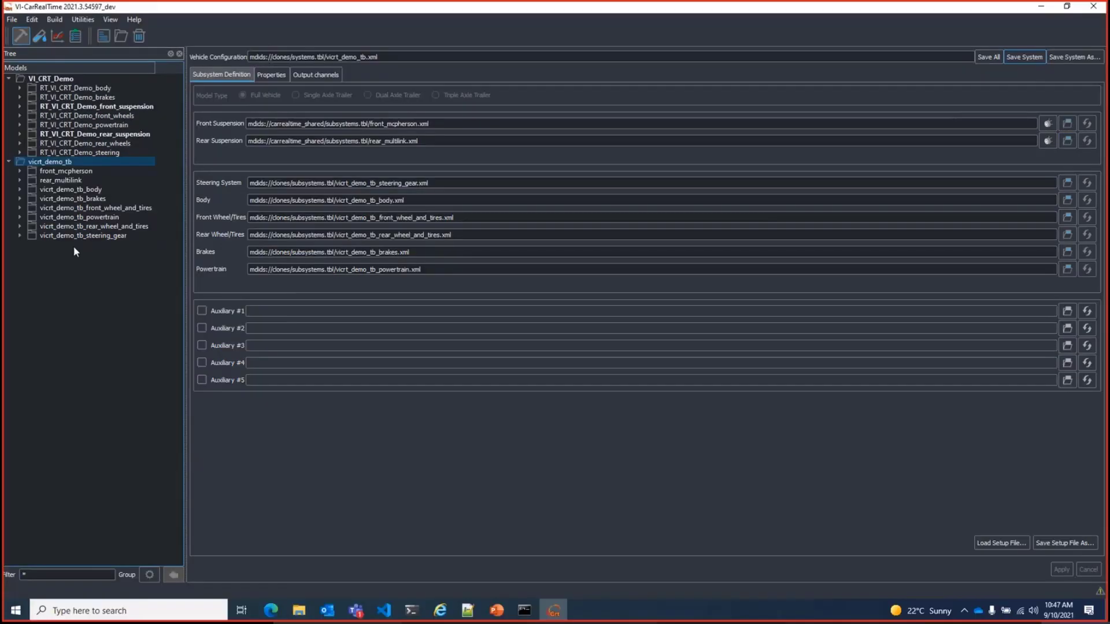
double_click(67, 172)
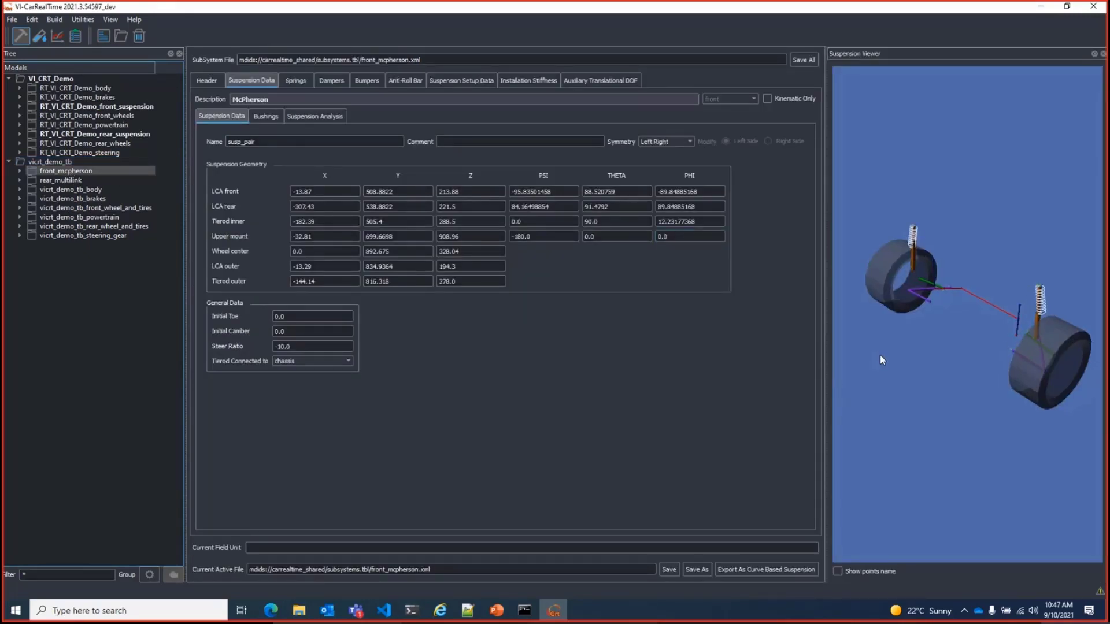
drag(880, 355, 619, 108)
Dock the Suspension Viewer on the right beside the form, slightly widened.
drag(732, 355, 938, 335)
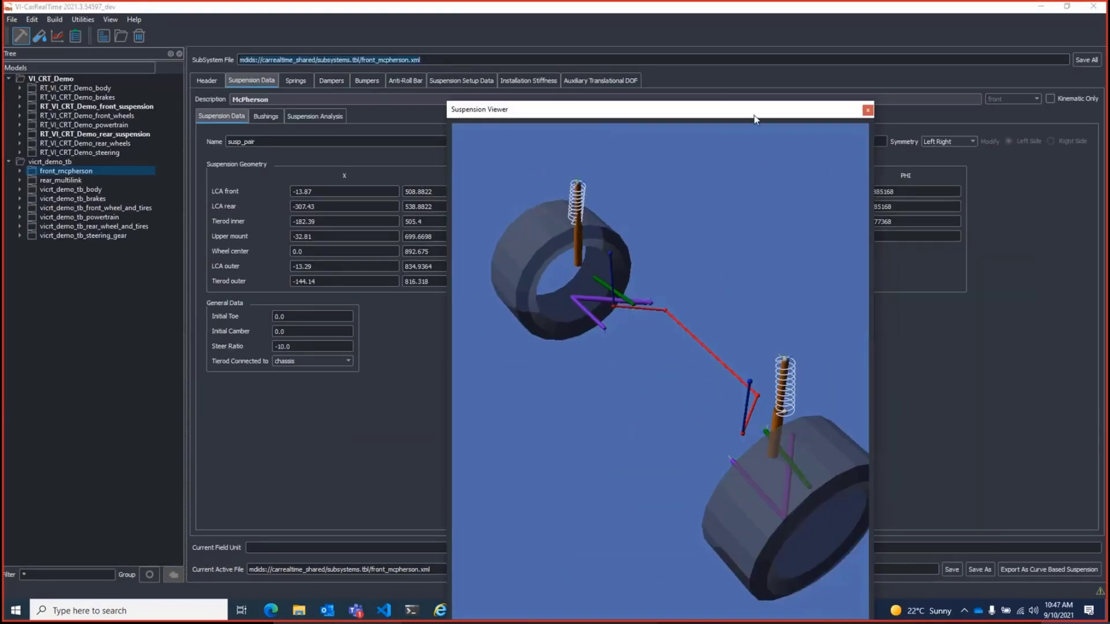
drag(738, 116, 1095, 144)
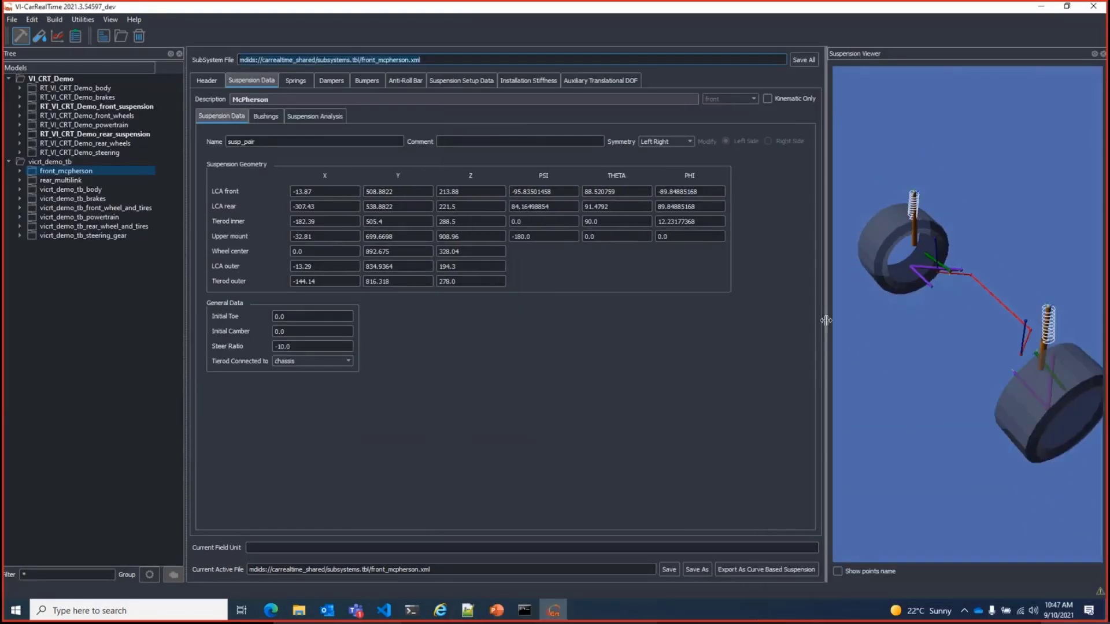
drag(825, 320, 807, 322)
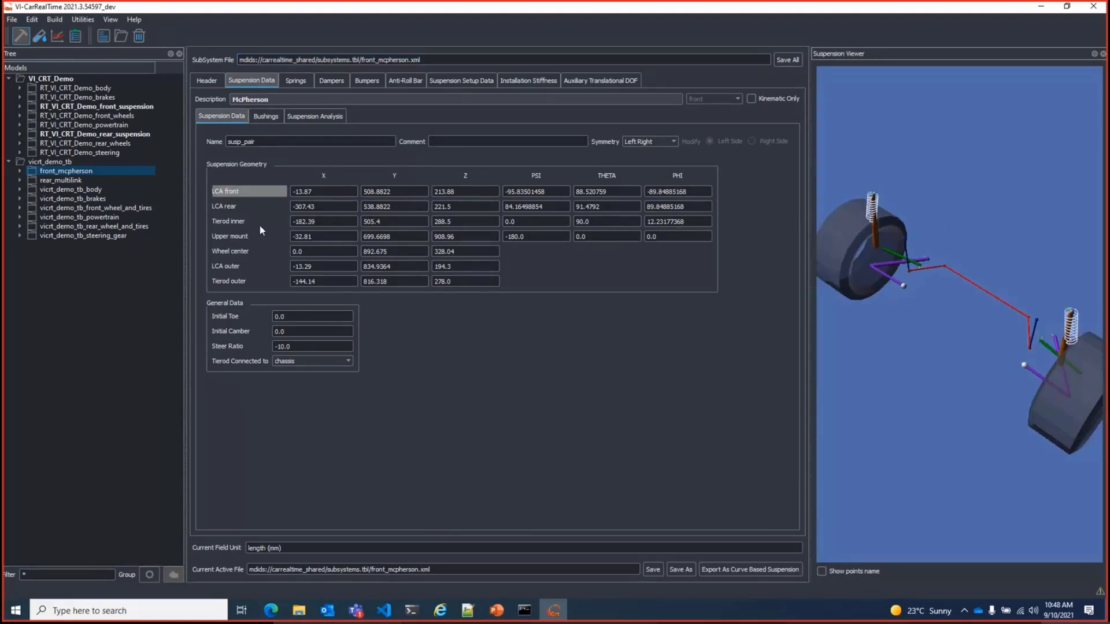
click(367, 193)
key(BackSpace)
text(6)
key(Tab)
click(370, 193)
key(BackSpace)
text(5)
key(Tab)
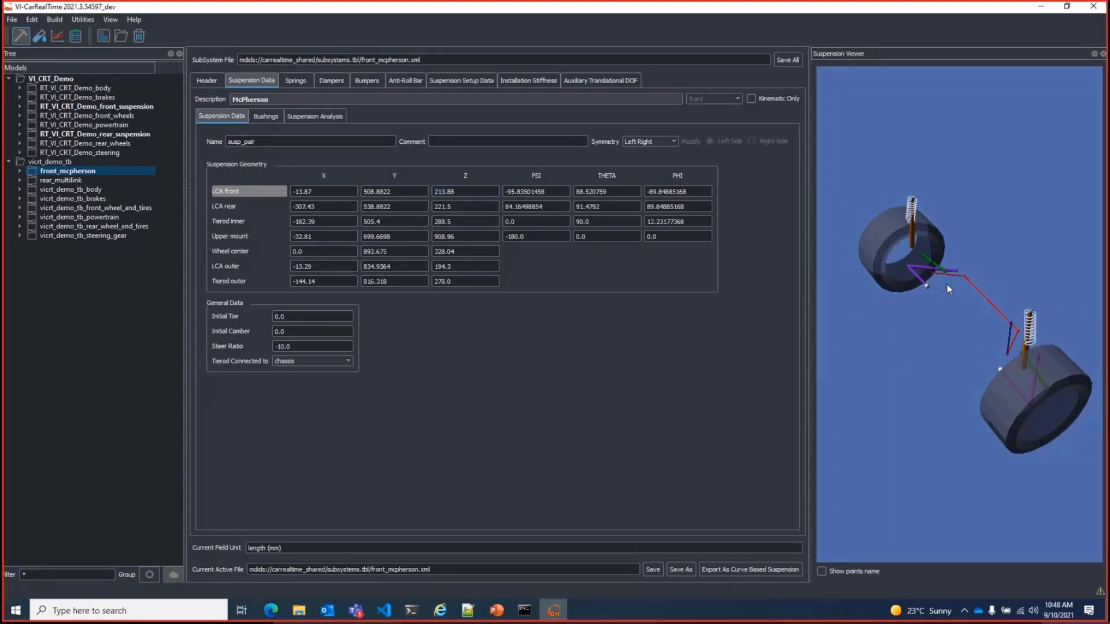
scroll(946, 285, up, 3)
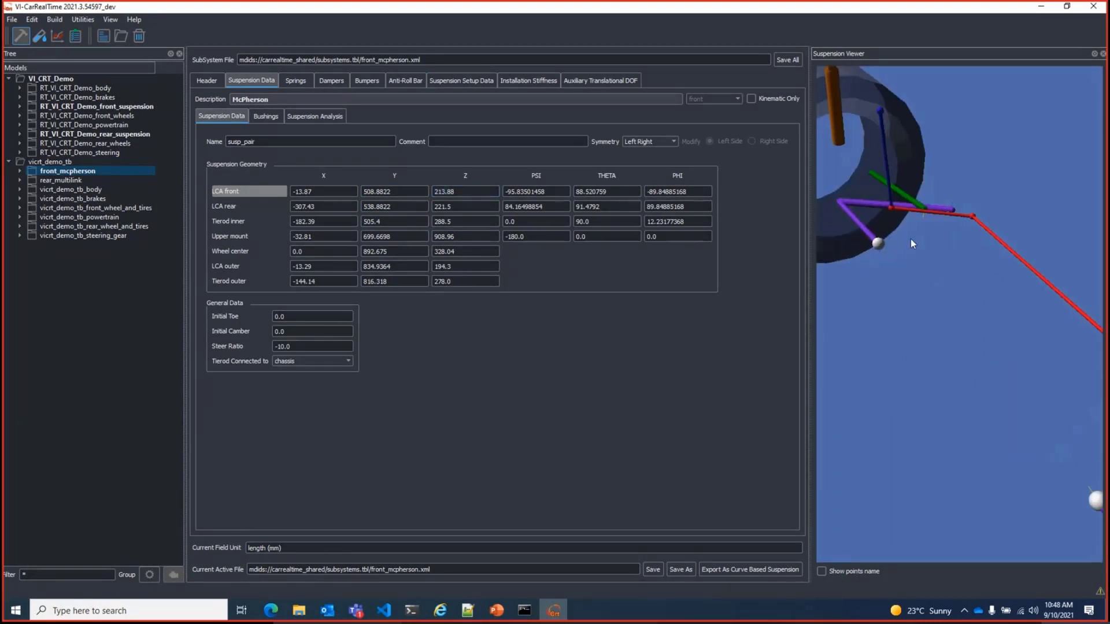
scroll(930, 234, up, 3)
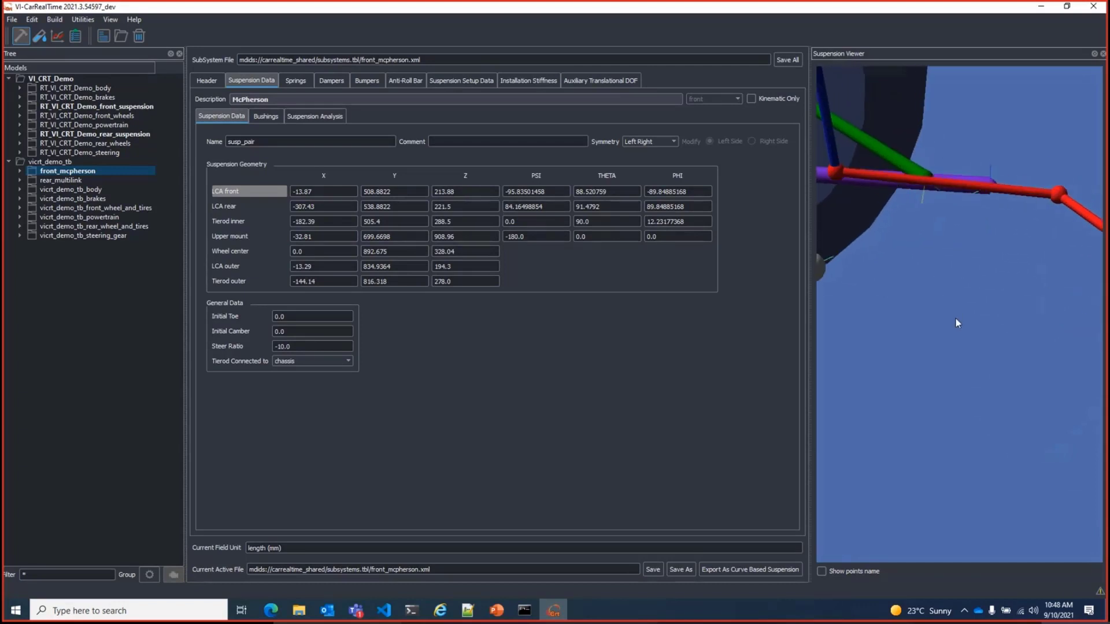
mouse_move(941, 227)
mouse_down()
mouse_move(942, 203)
mouse_move(932, 217)
mouse_up()
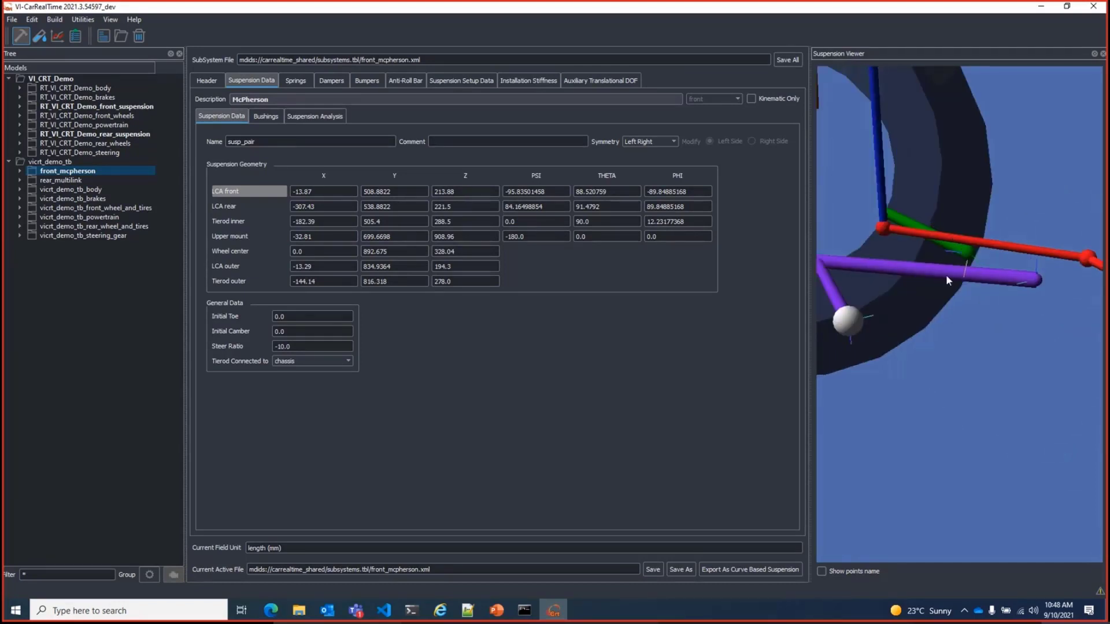
scroll(947, 274, down, 5)
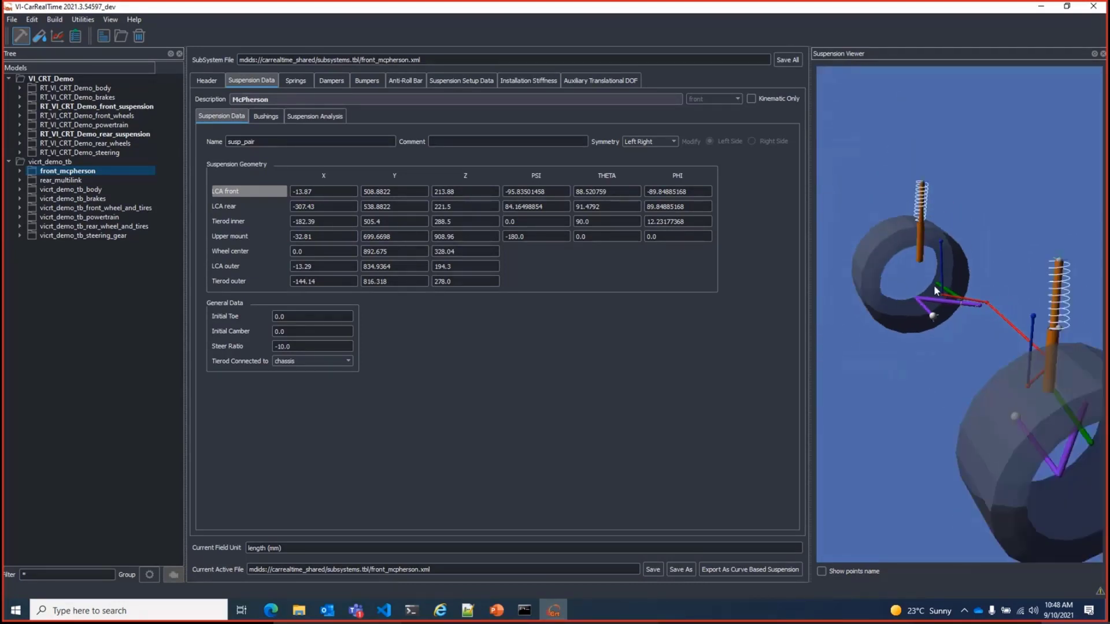
scroll(919, 292, down, 3)
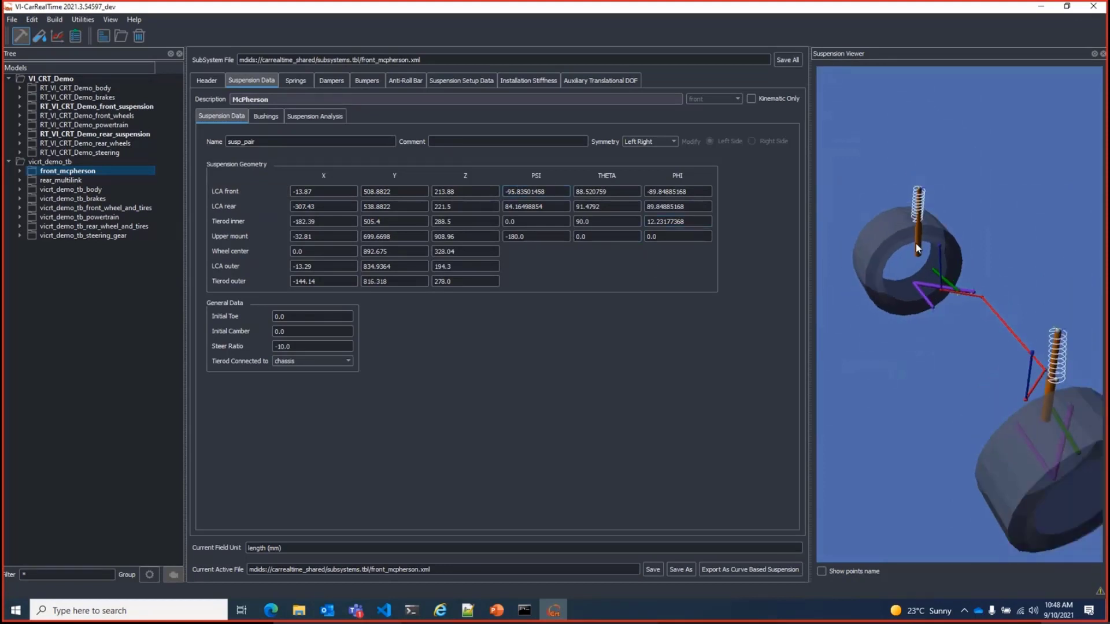
Open the lca_front bushing's property file stiffness settings.
click(266, 116)
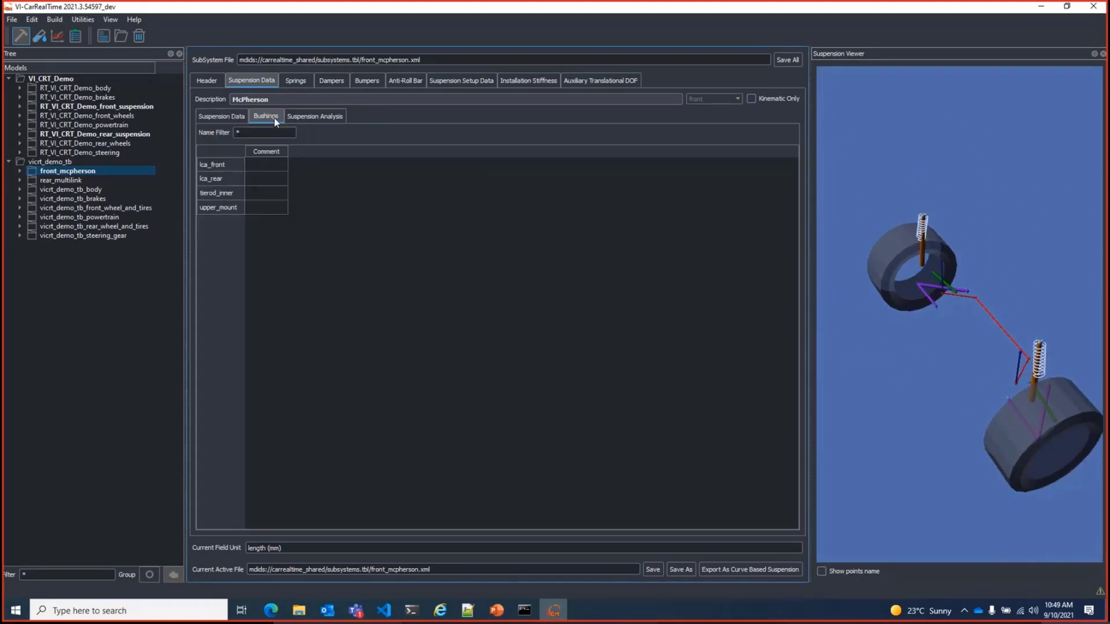
double_click(224, 165)
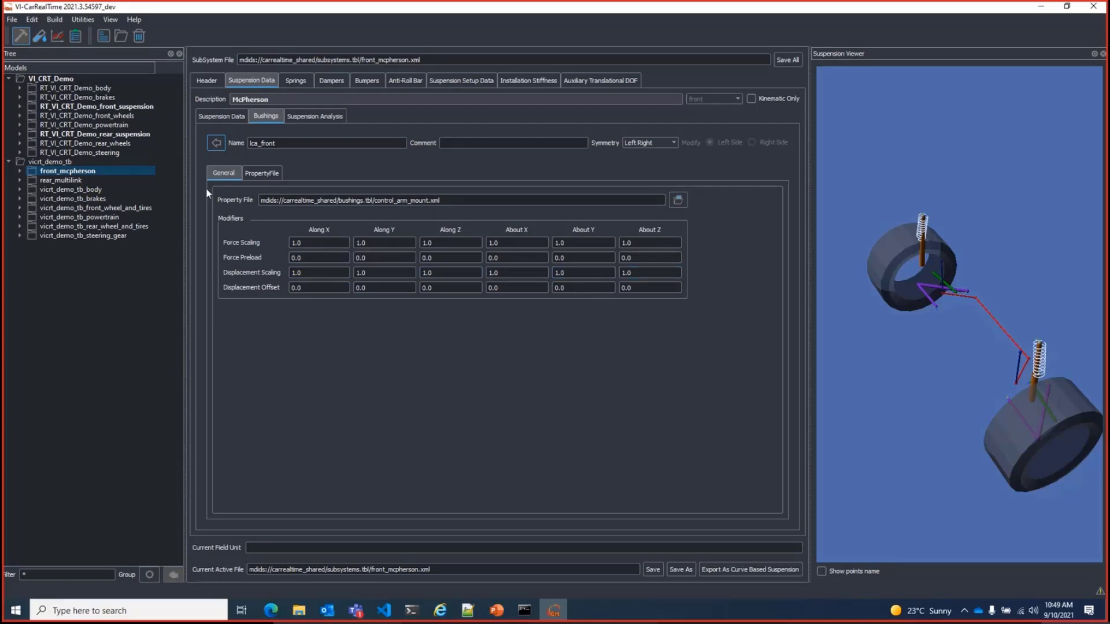
click(258, 172)
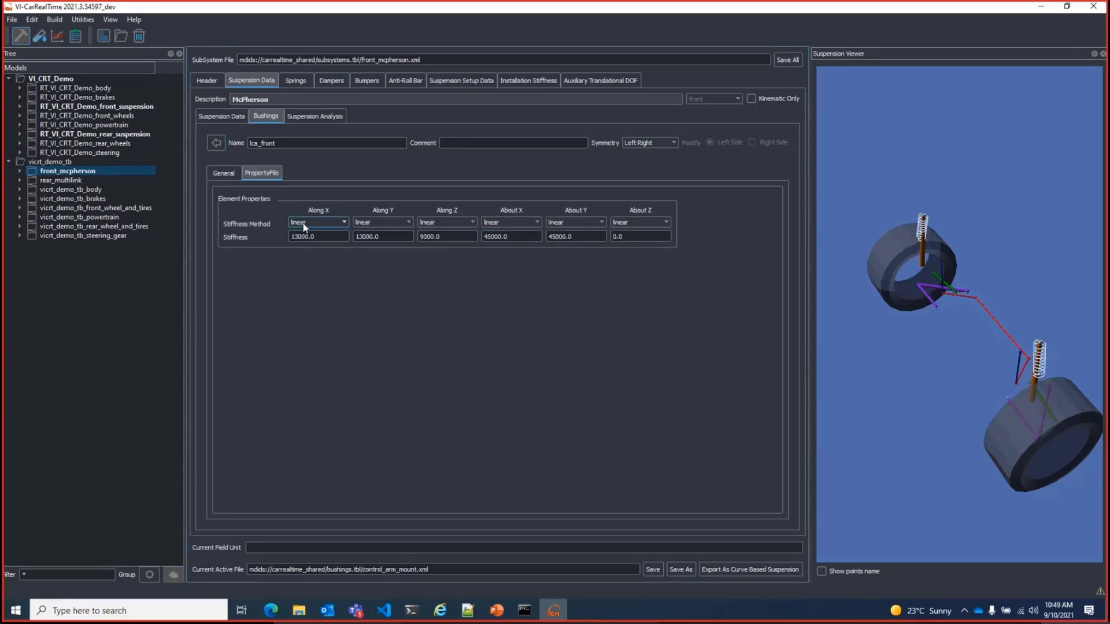
Switch Along X Stiffness Method to spline, then revert it to linear.
click(303, 223)
click(304, 237)
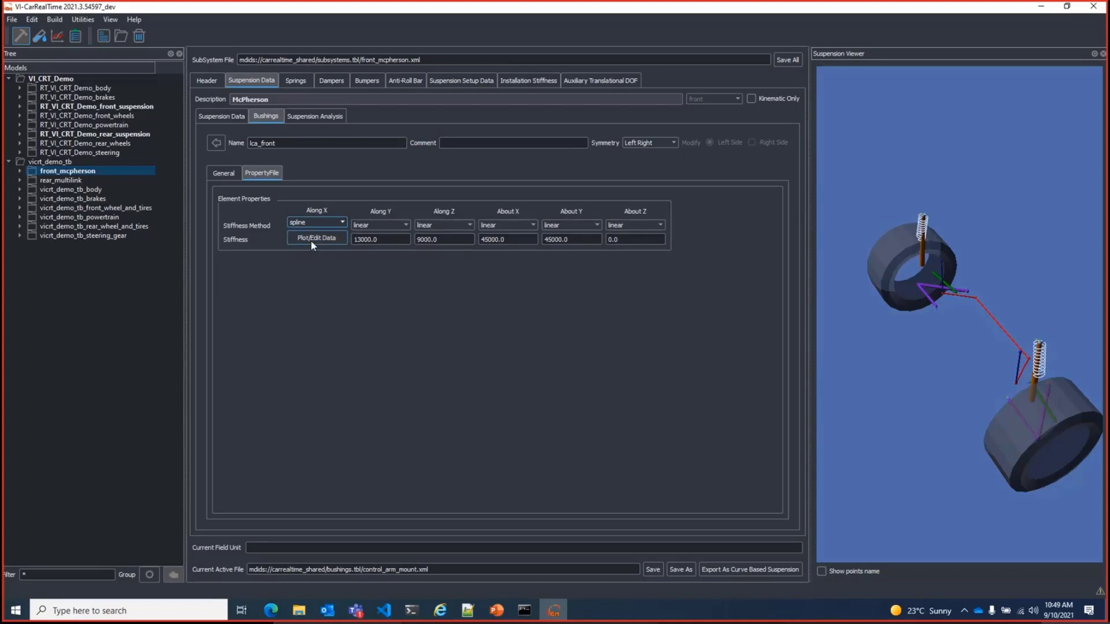
click(330, 221)
click(321, 238)
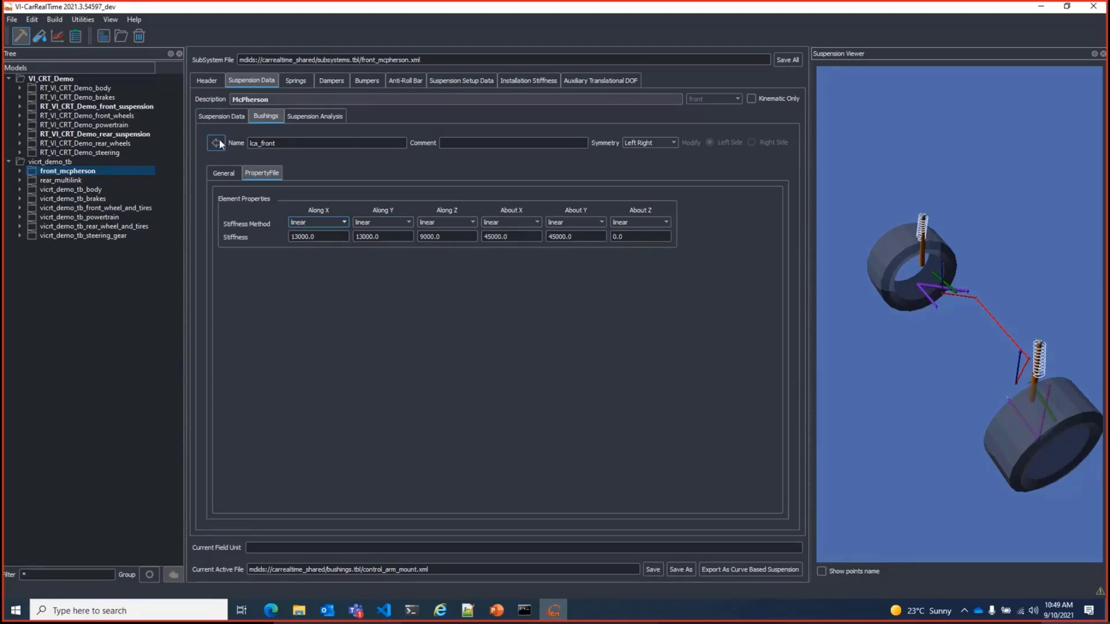
Visit Suspension Analysis, then return to the front_mcpherson Suspension Geometry table.
click(329, 118)
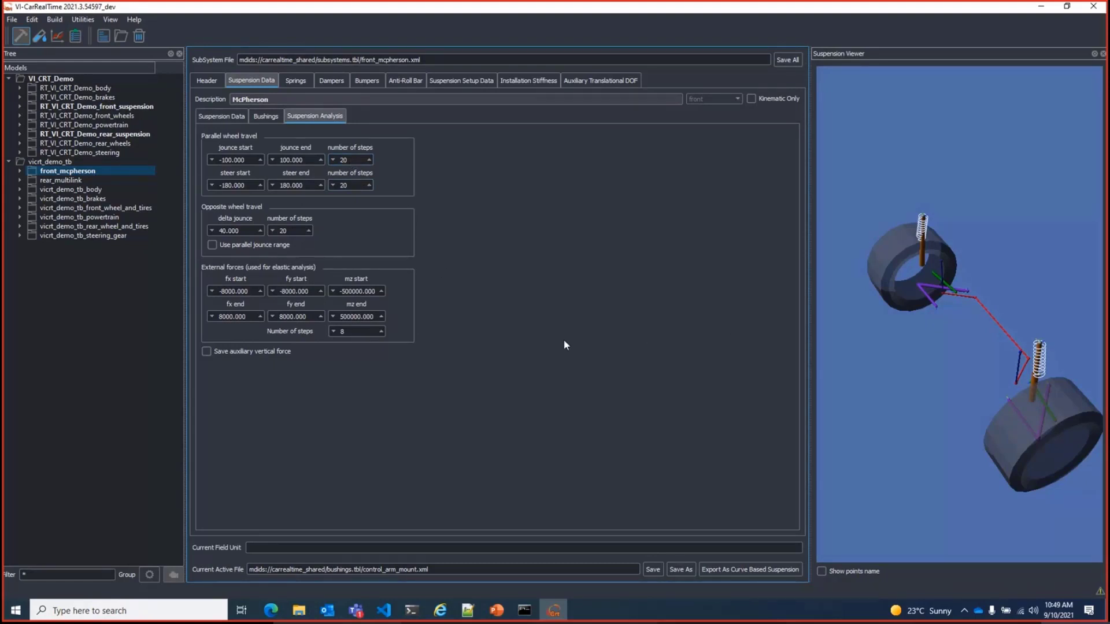
click(232, 119)
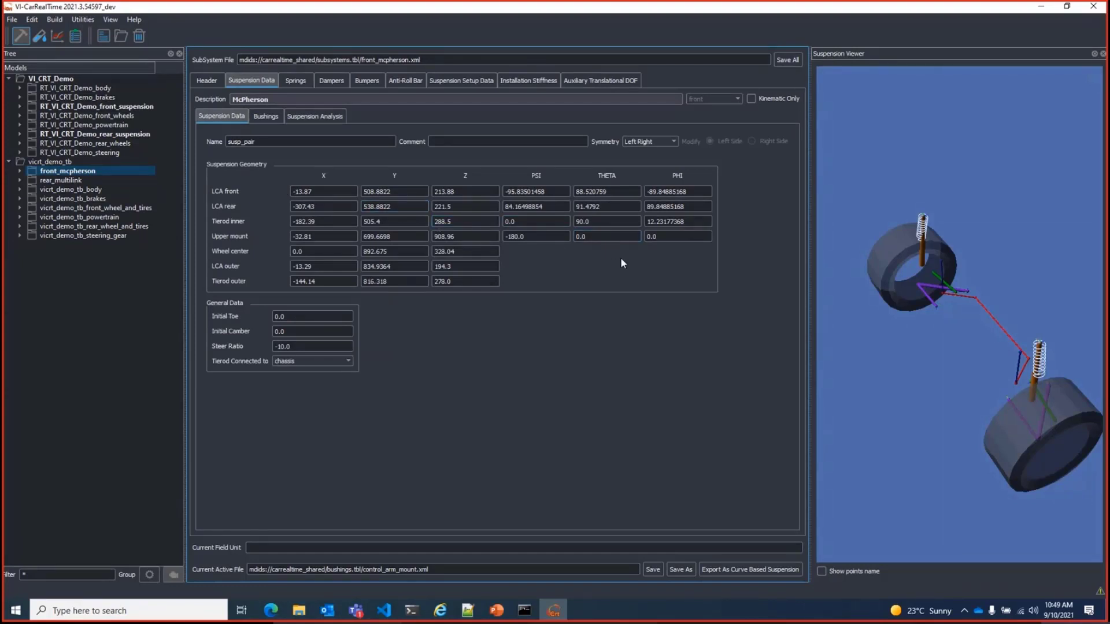
Show the Springs settings and widen the editor by narrowing the Suspension Viewer.
click(310, 84)
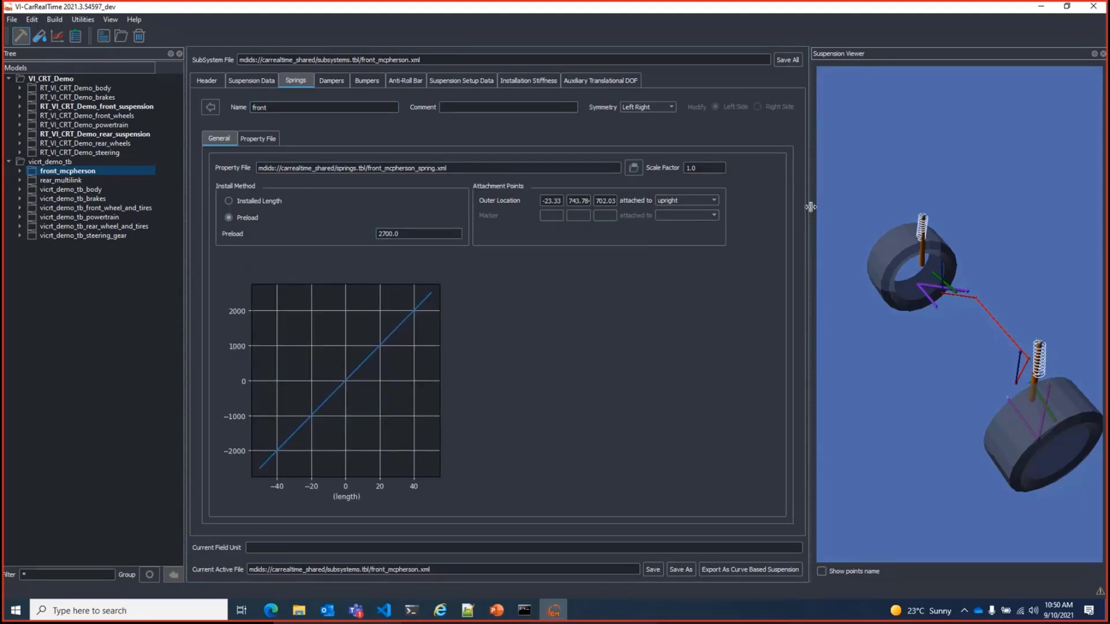
drag(810, 212, 874, 211)
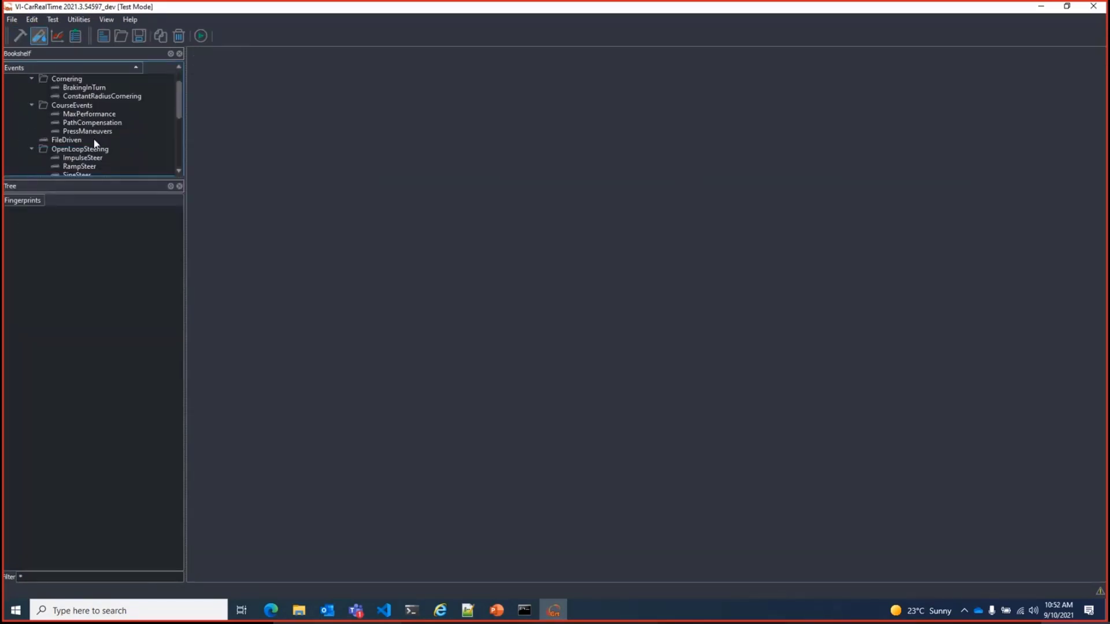
Add a StepSteer event vicrt_demo_tb_step using the vicrt_demo_tb model, 30.0 final steer.
scroll(95, 144, down, 1)
click(88, 159)
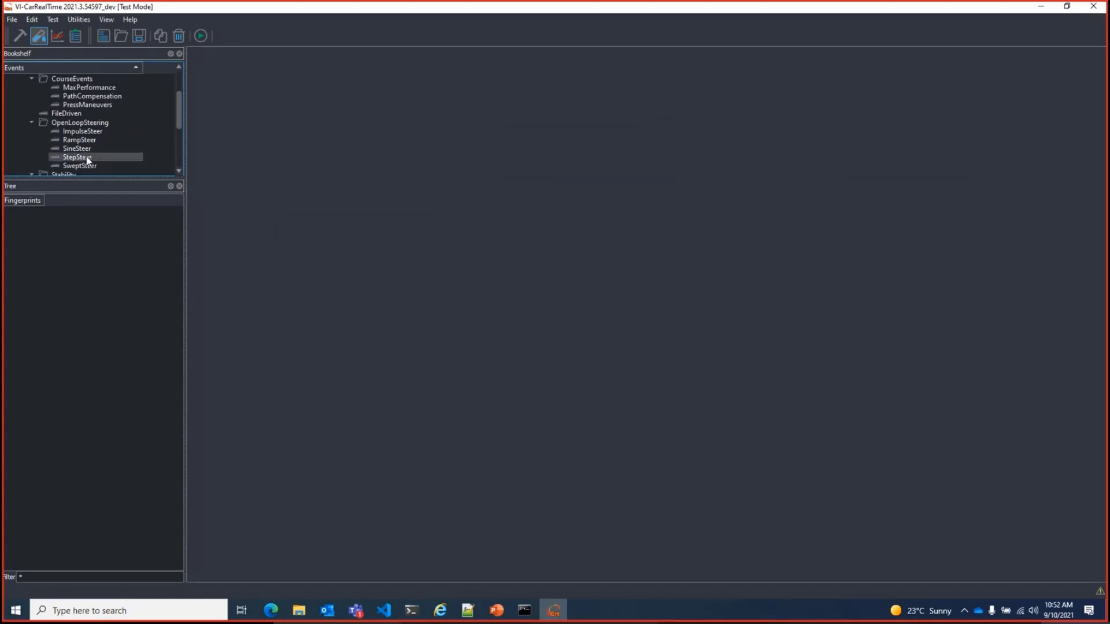
double_click(88, 158)
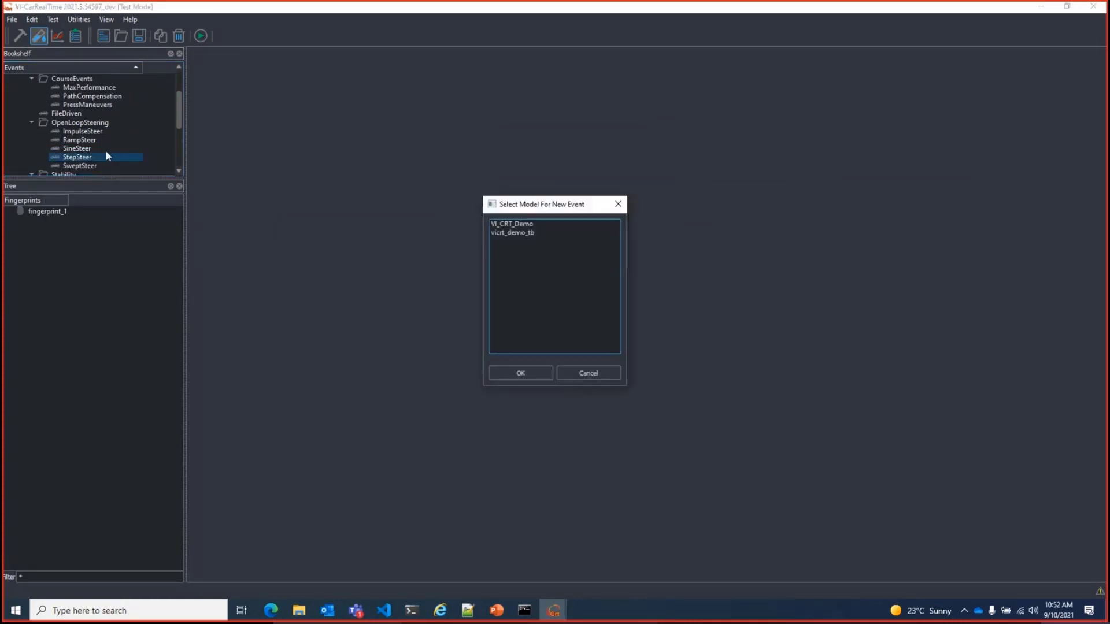
double_click(509, 233)
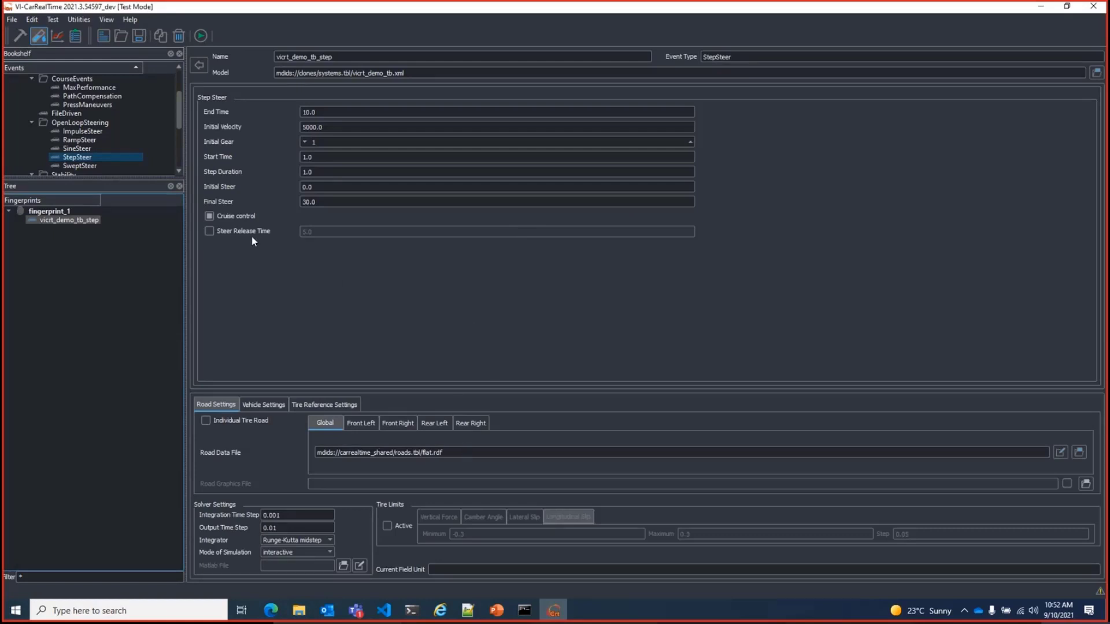
Put vicrt_demo_tb_step into a new investigation with the upper_mount x coordinate as factor.
click(76, 35)
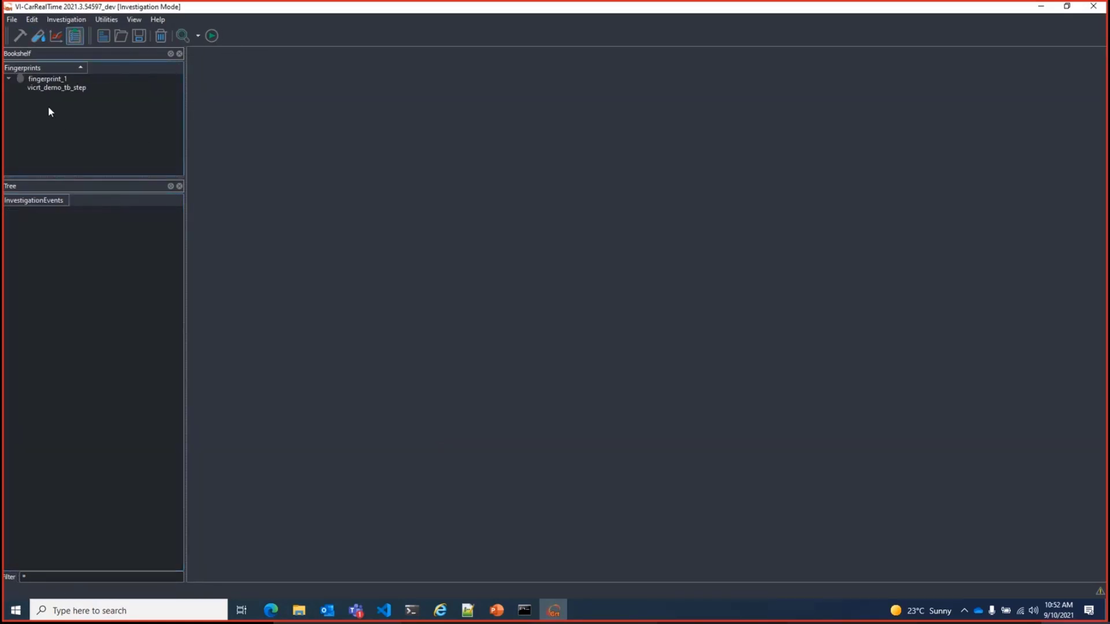
right_click(65, 88)
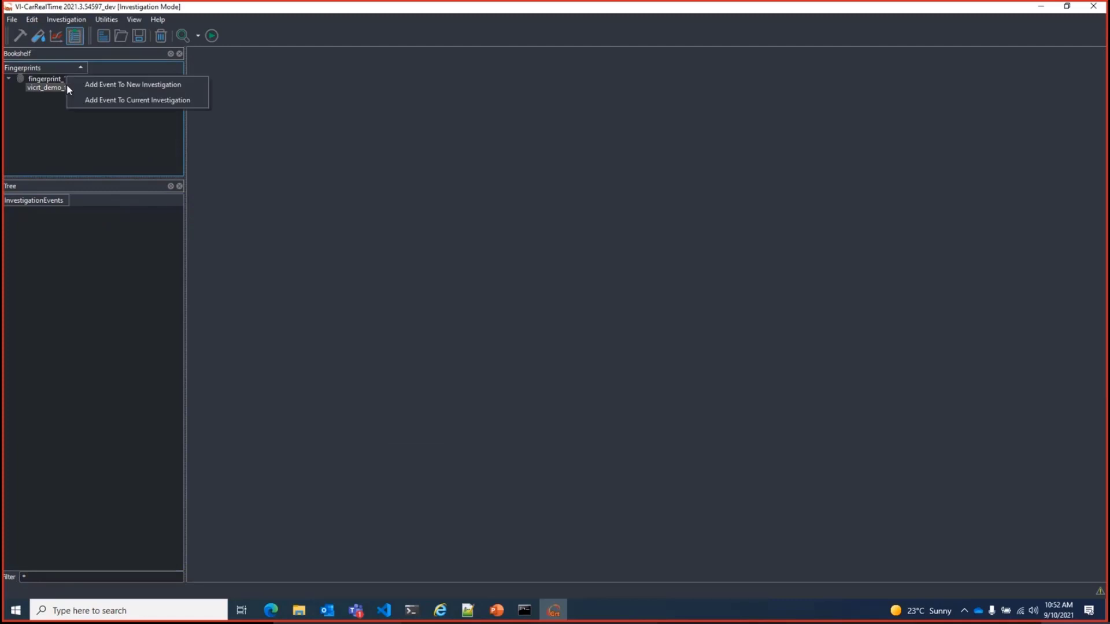
click(115, 90)
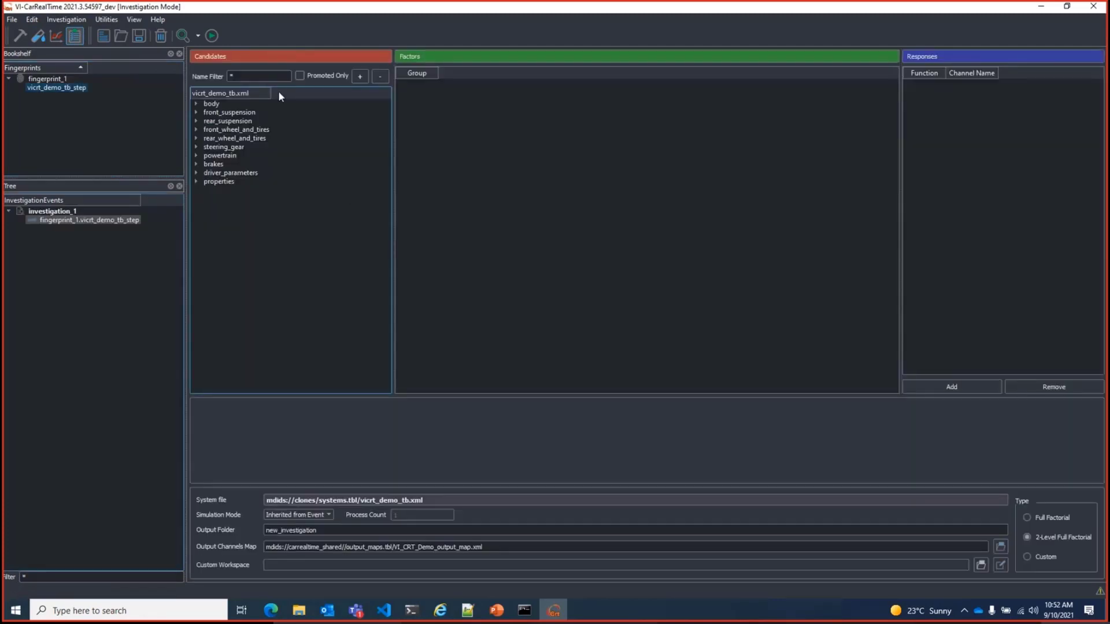
text(upper_mount*)
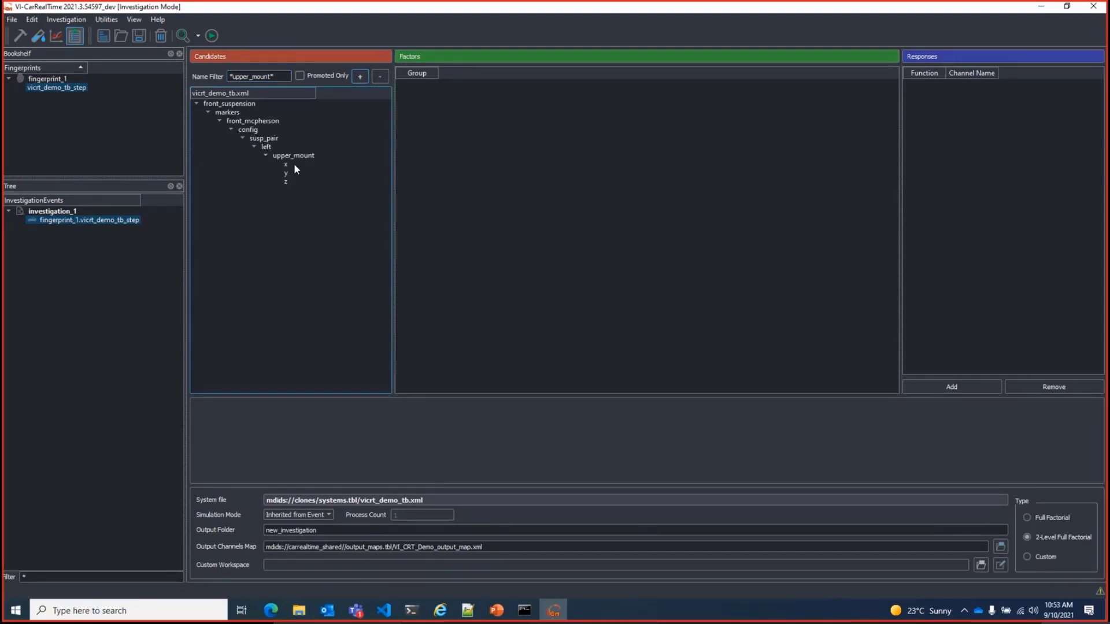
double_click(296, 165)
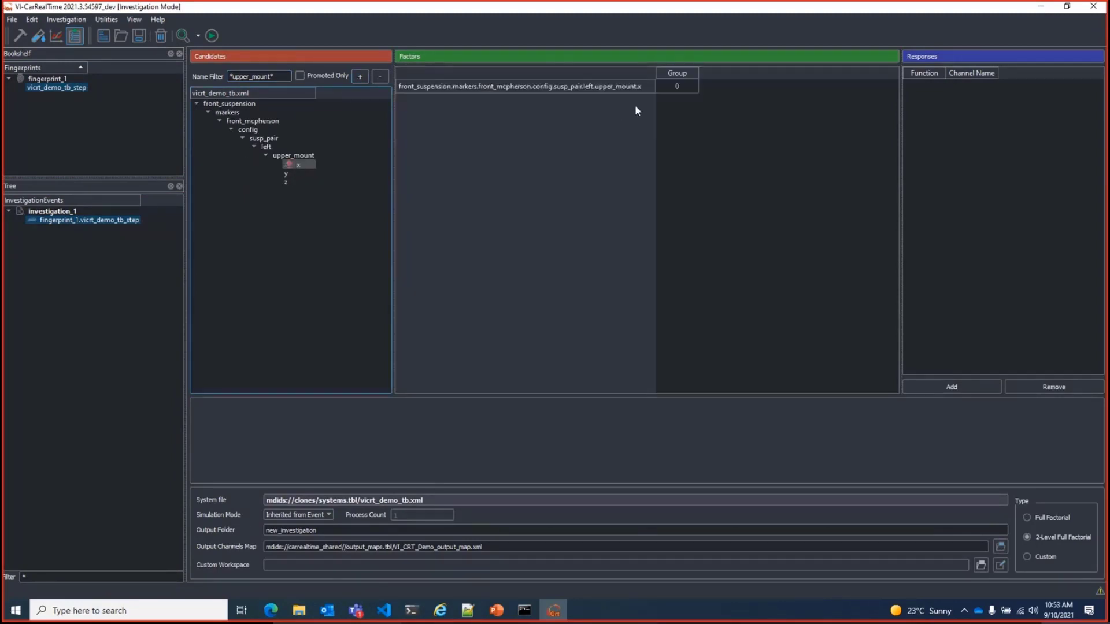
Rename the upper mount factor to upper_mount_X.
click(623, 85)
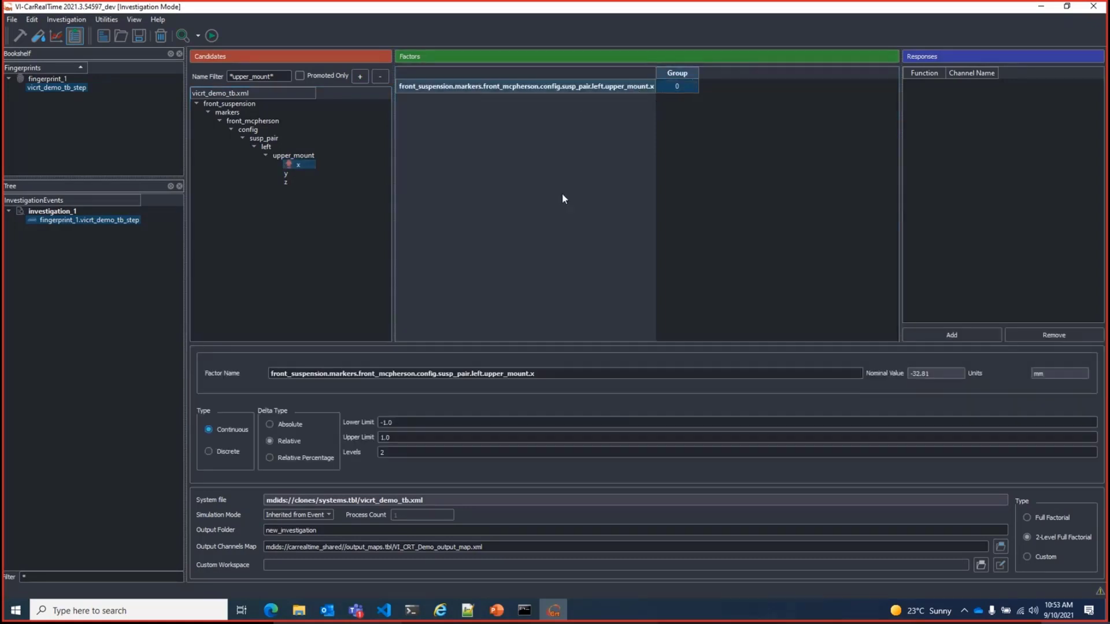
key(ctrl+a)
text(upper_mount_X)
key(Return)
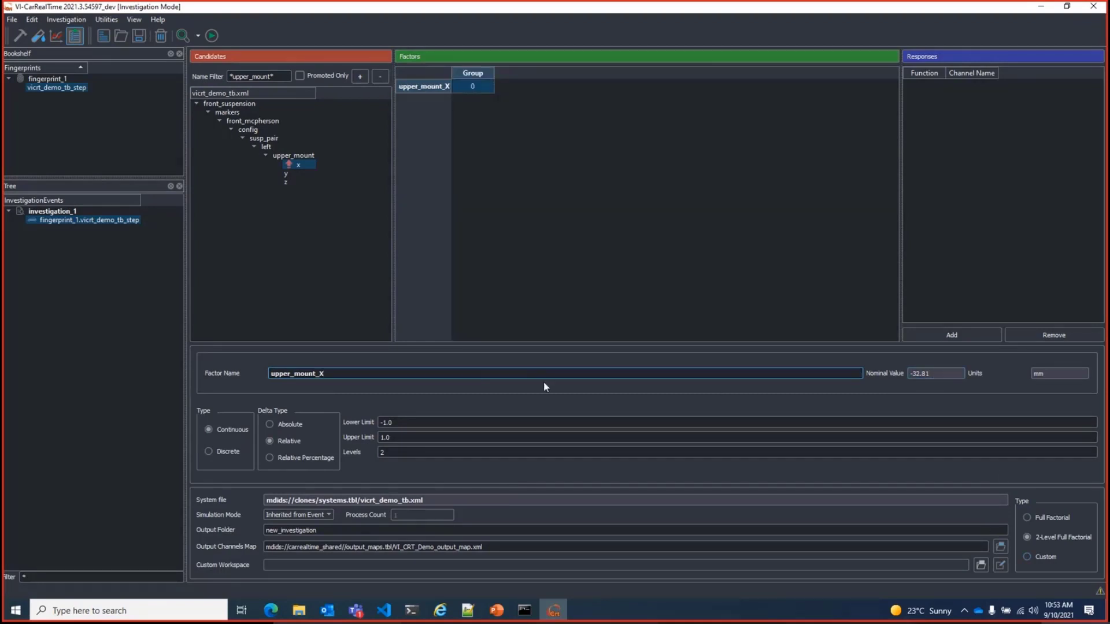
Set the factor's lower limit to -20 and upper limit to 20.
click(382, 422)
key(Delete)
key(Delete)
key(Delete)
key(Delete)
text(-20)
key(Tab)
key(BackSpace)
key(BackSpace)
key(BackSpace)
text(20)
Add a new response and rename it SWA_Torque_Max.
click(970, 330)
click(929, 86)
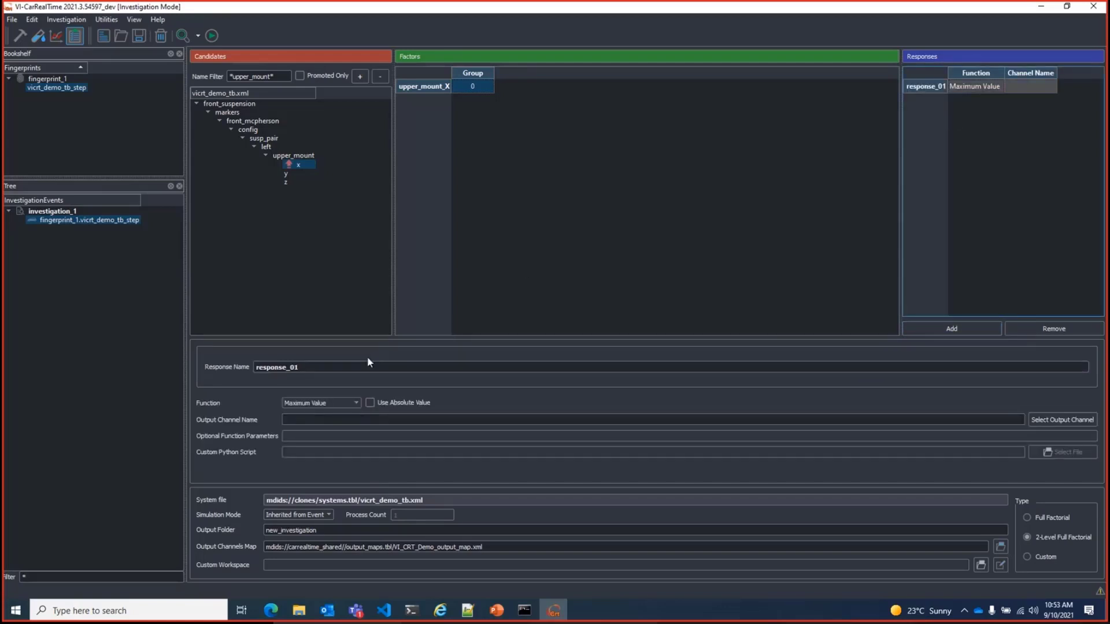
double_click(366, 367)
key(BackSpace)
text(swA_Torque_Ma)
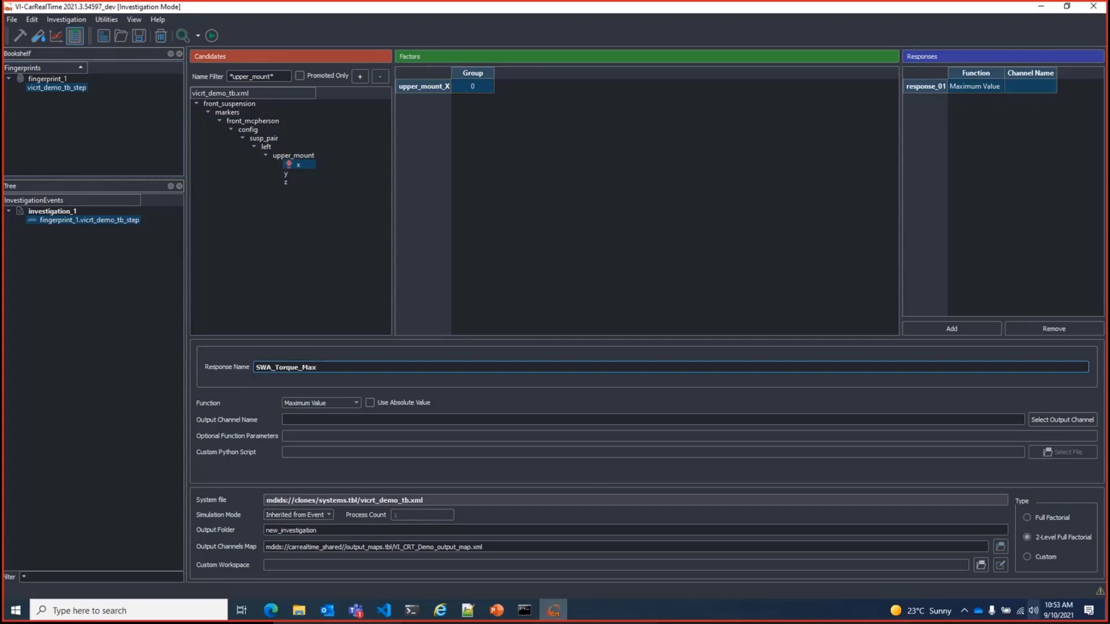
key(Return)
Make it use the absolute value of the Steering_Wheel_Torque output channel.
click(370, 403)
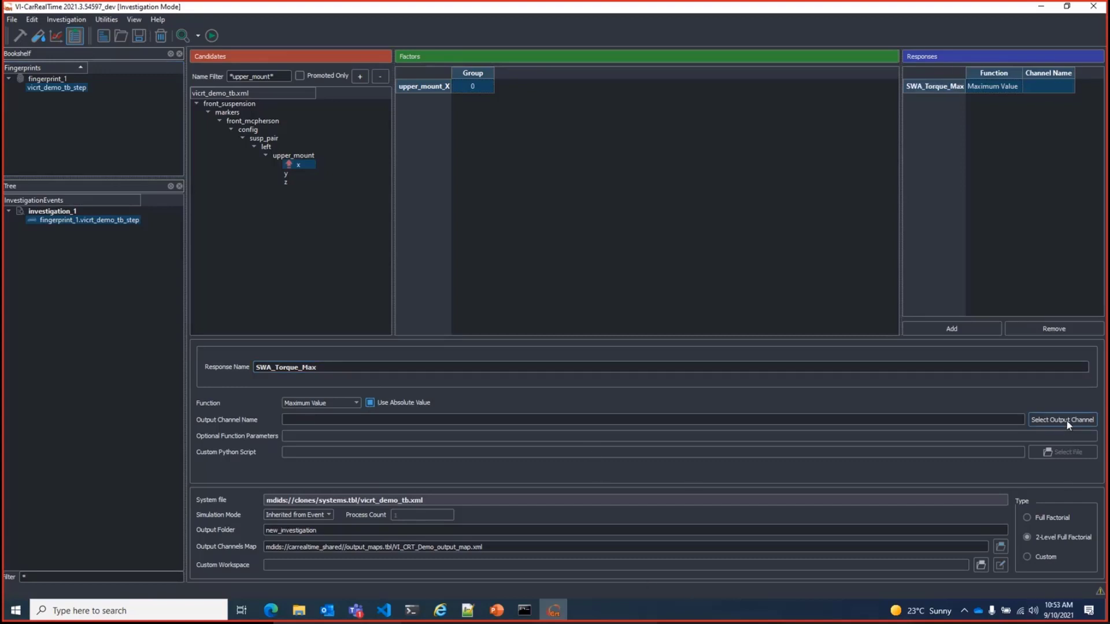
click(1066, 421)
text(Steering)
click(508, 257)
click(542, 288)
click(695, 375)
Use Full Factorial with 11 levels for upper_mount_X, background mode and 4 processes, then run.
click(1048, 519)
click(432, 86)
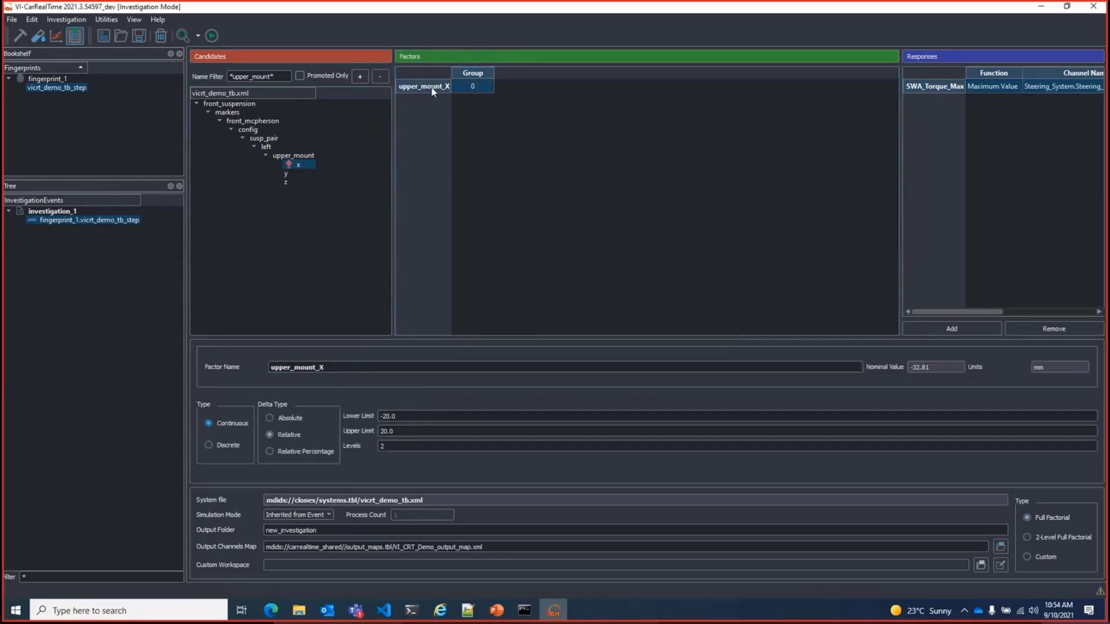
double_click(420, 444)
text(11)
click(321, 516)
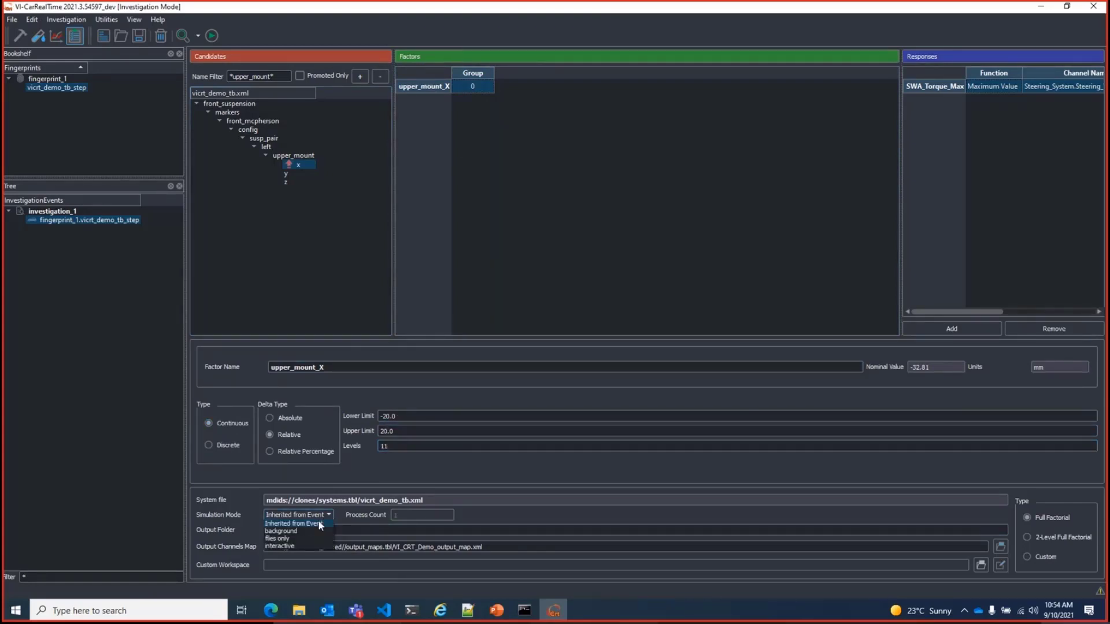
click(310, 529)
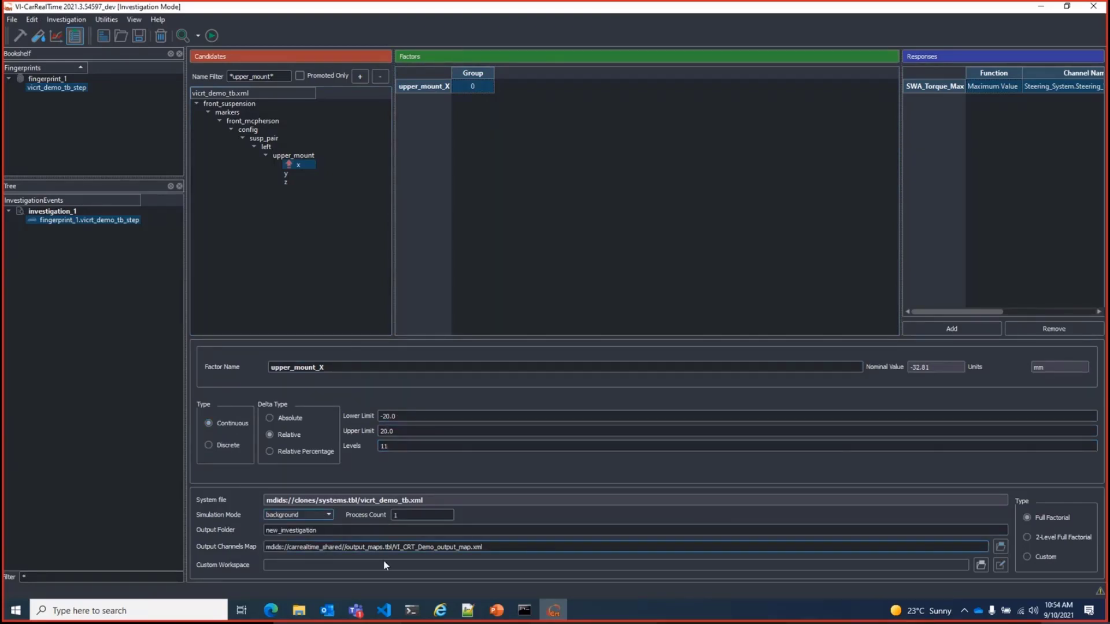
double_click(409, 513)
text(4)
key(Return)
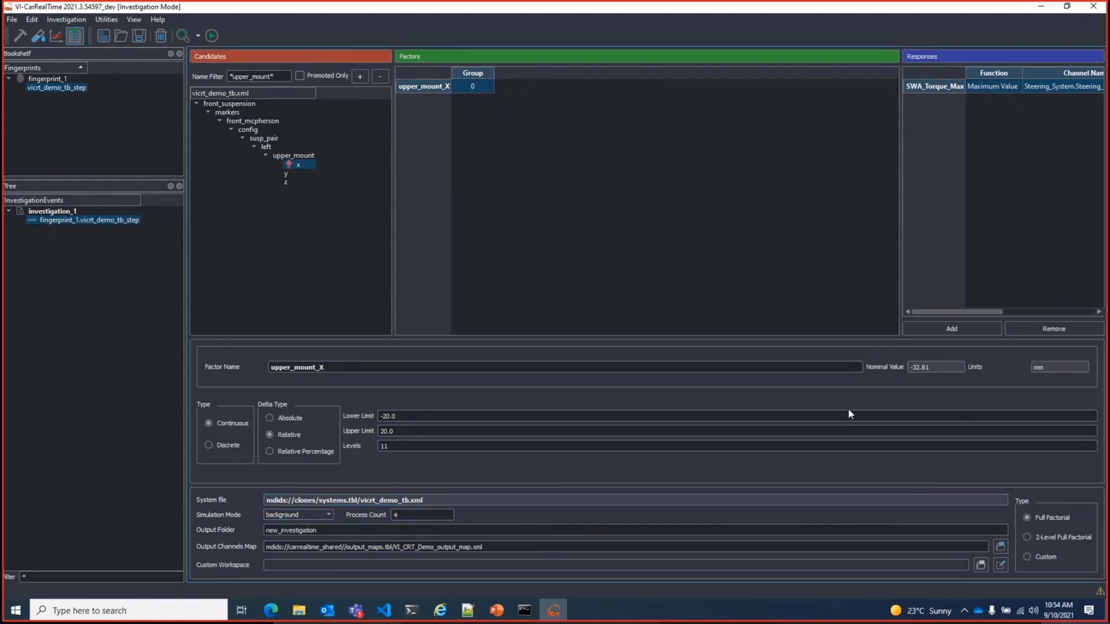
click(212, 36)
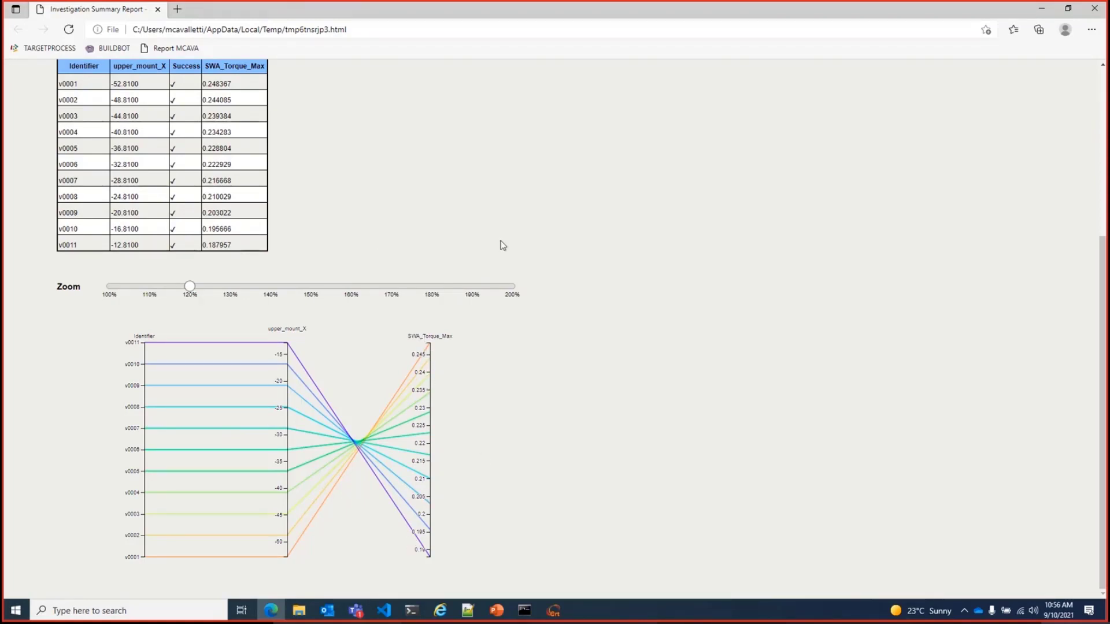
Scroll back up to the report title, then minimize the Edge window.
scroll(521, 243, up, 2)
scroll(587, 243, up, 4)
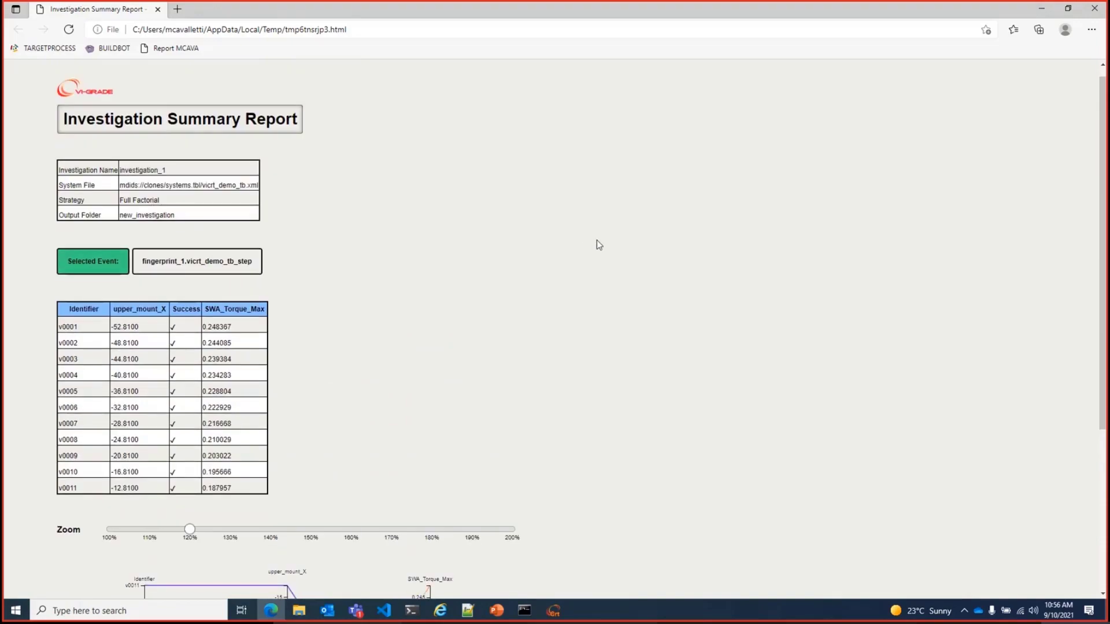
click(1041, 8)
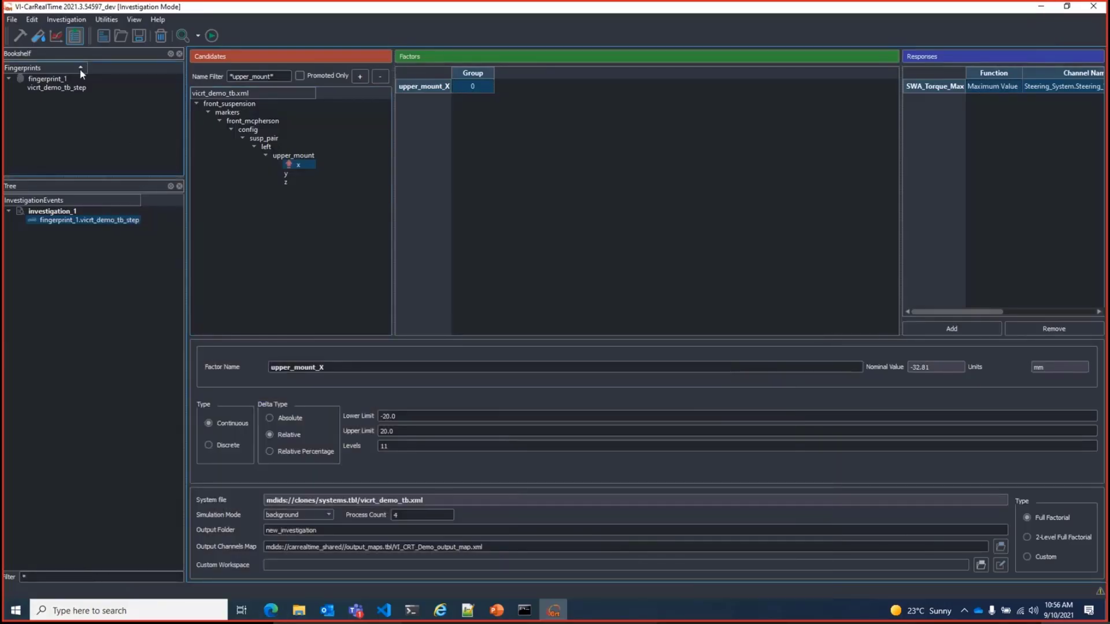